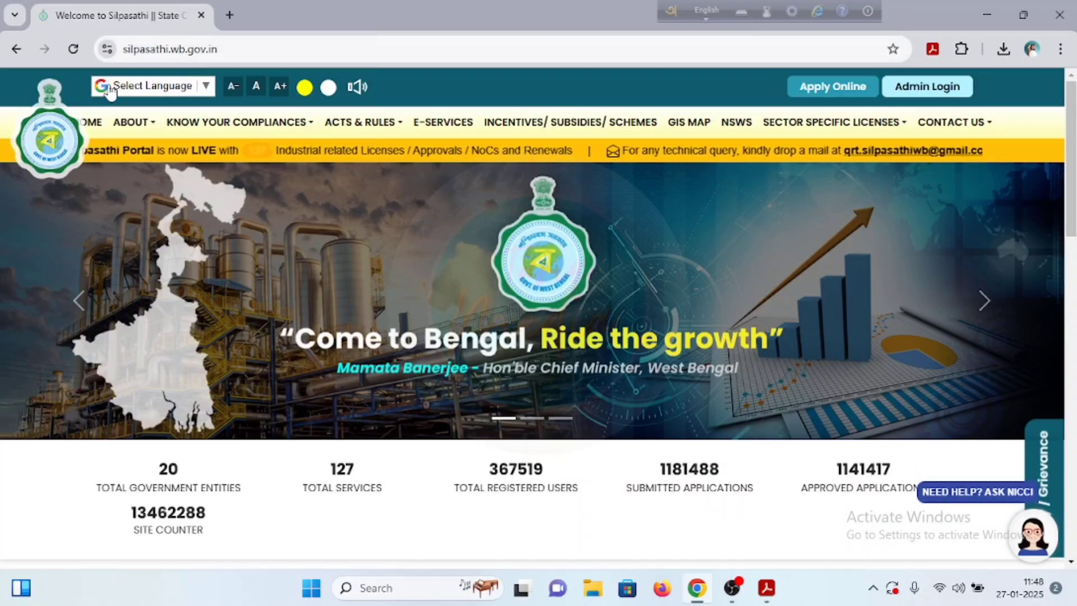
Step: In a new Chrome tab, search 'shilpo sathi' and load the silpasathi.wb.gov.in homepage
{"action": "mouse_move", "coordinate": [238, 122]}
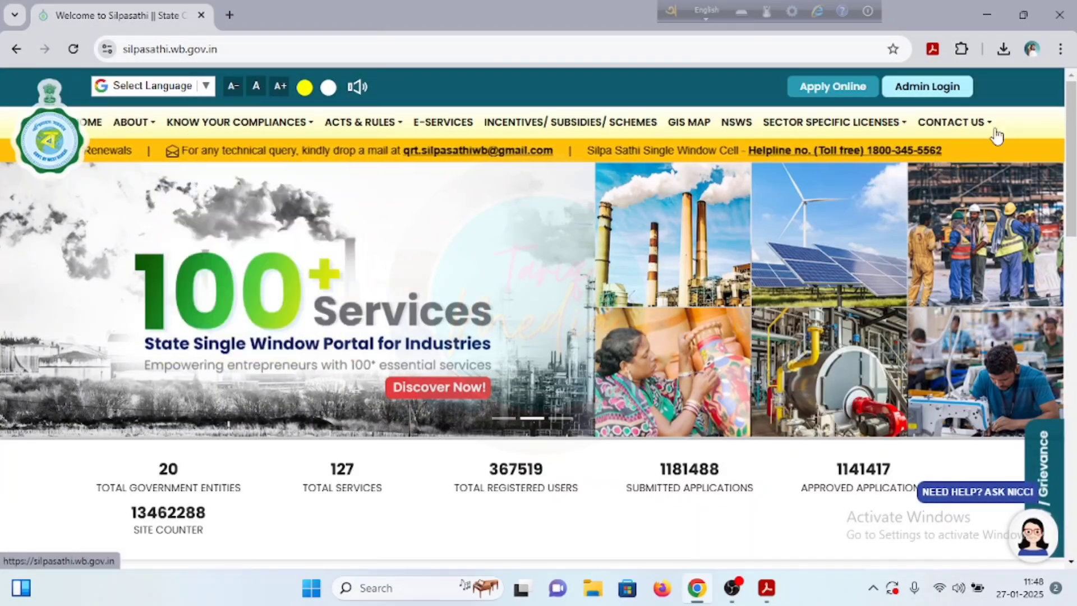
{"action": "key", "text": "ctrl+t"}
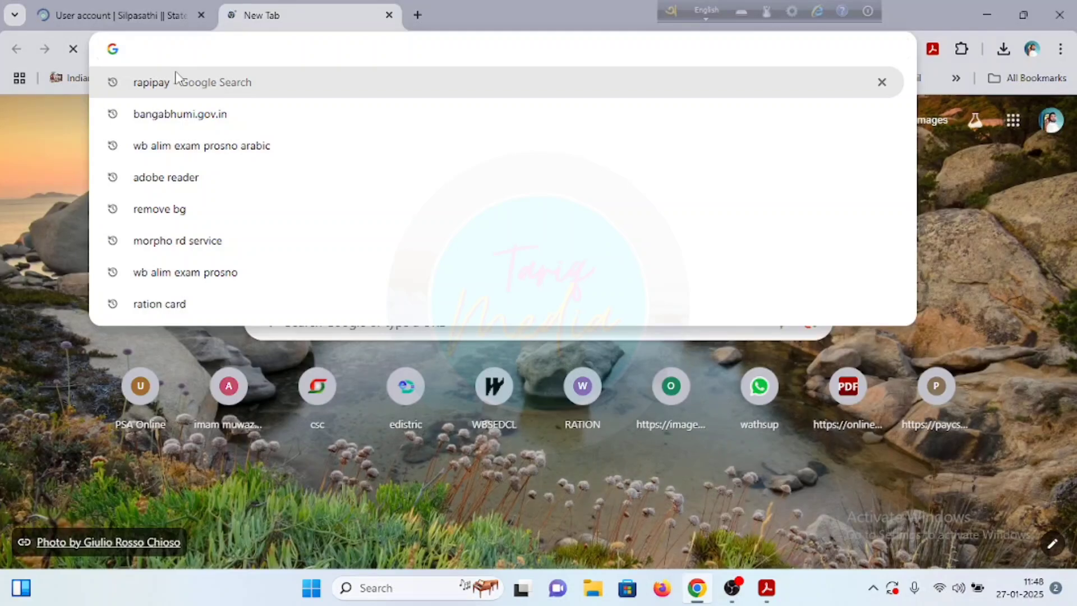
{"action": "type", "text": "s"}
{"action": "left_click", "coordinate": [208, 145]}
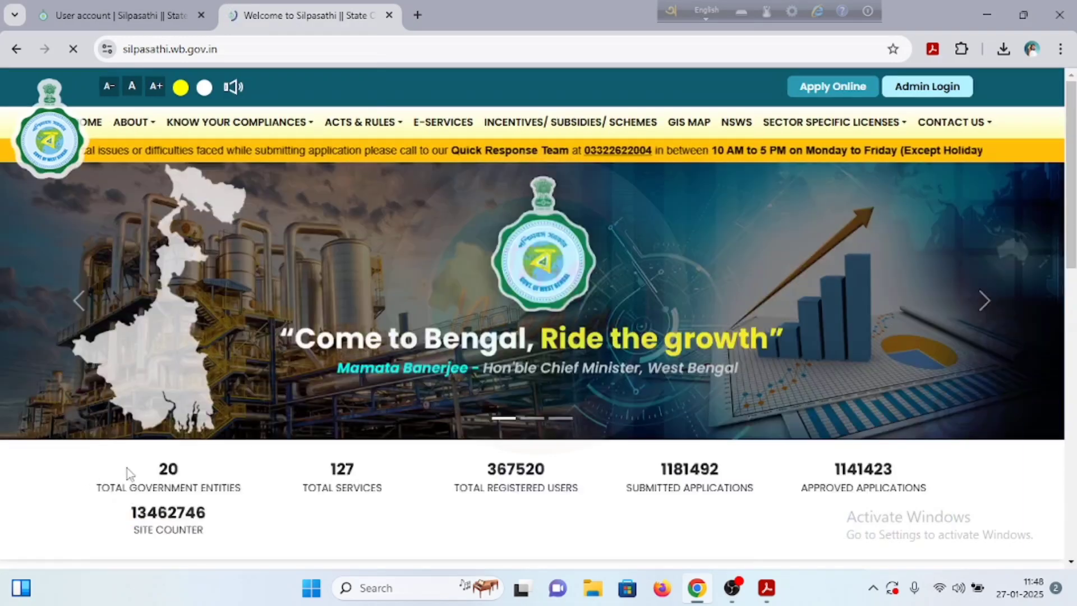
{"action": "scroll", "coordinate": [231, 451], "scroll_direction": "down", "scroll_amount": 5}
{"action": "scroll", "coordinate": [232, 452], "scroll_direction": "down", "scroll_amount": 4}
{"action": "scroll", "coordinate": [260, 437], "scroll_direction": "up", "scroll_amount": 8}
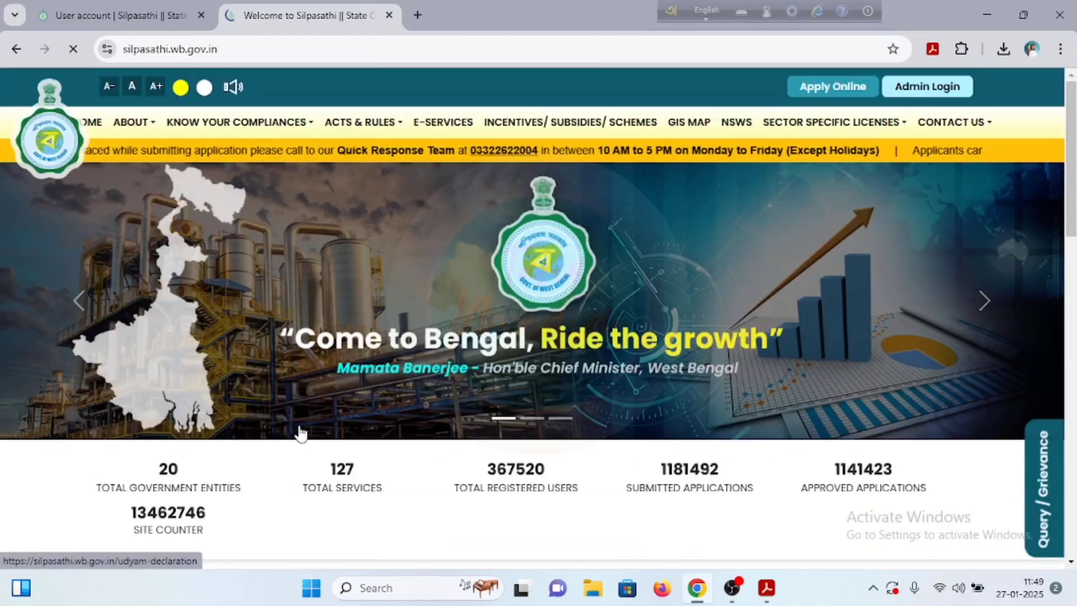
{"action": "mouse_move", "coordinate": [817, 132]}
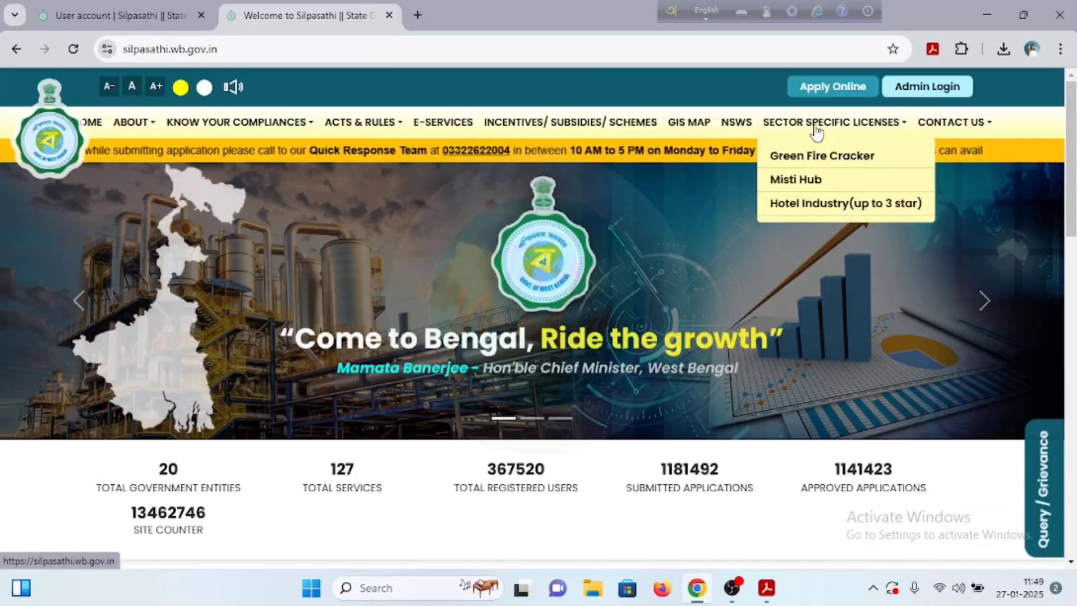
Step: Start Apply Online on the Silpasathi homepage, then return to the user account tab
{"action": "left_click", "coordinate": [829, 88]}
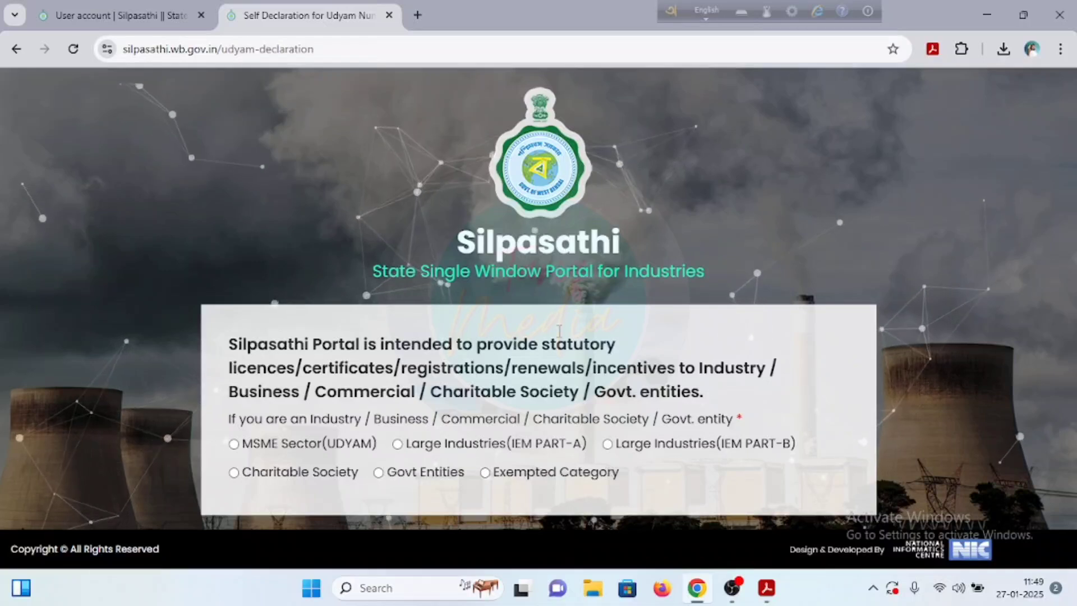
{"action": "left_click", "coordinate": [112, 13]}
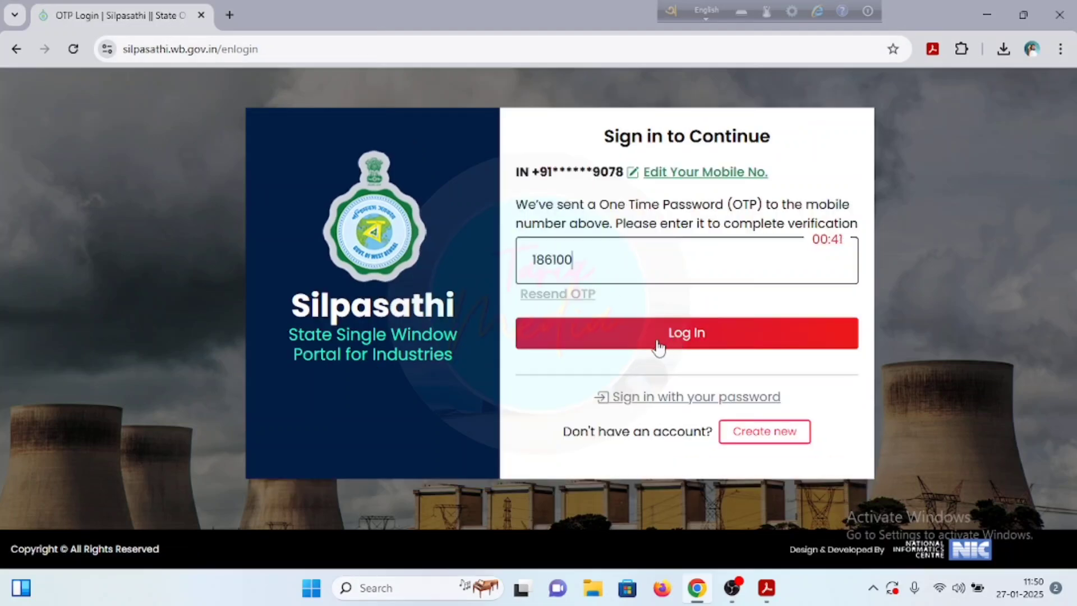
Step: Log in to Silpasathi with the one-time password sent to the registered mobile
{"action": "left_click", "coordinate": [684, 347]}
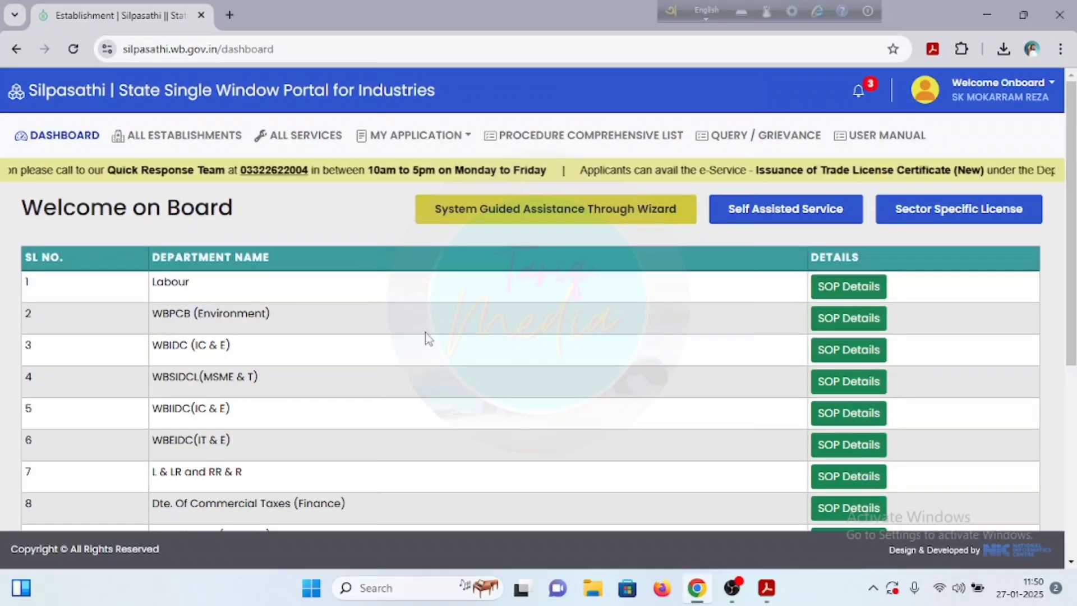
Step: Filter Self Assisted Service by Panchayats & Rural Development, tick Trade License - P & RD, and create the CAF
{"action": "scroll", "coordinate": [418, 352], "scroll_direction": "down", "scroll_amount": 4}
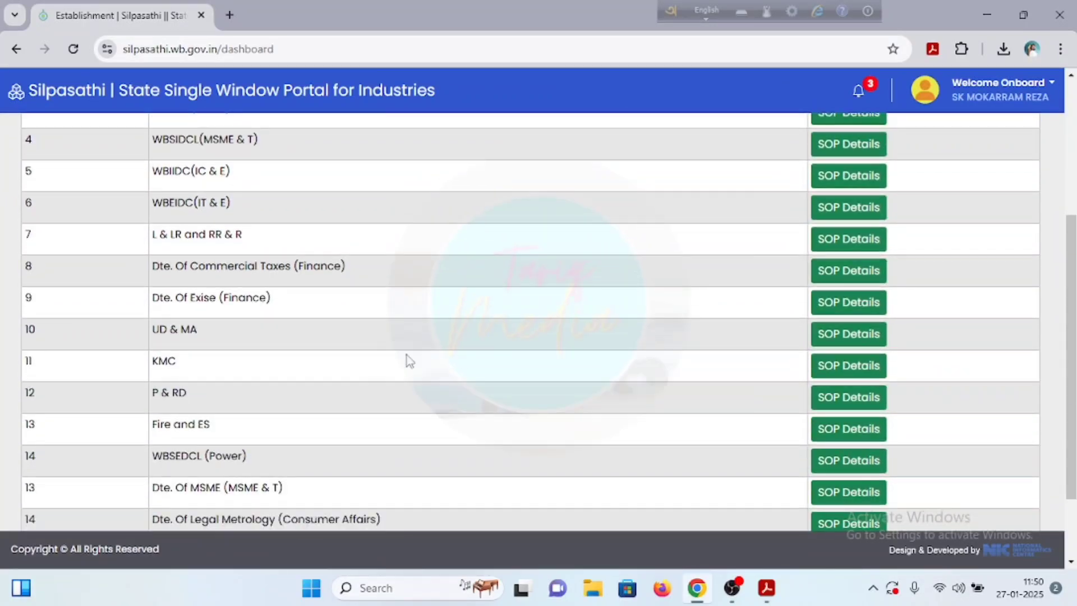
{"action": "scroll", "coordinate": [398, 357], "scroll_direction": "down", "scroll_amount": 2}
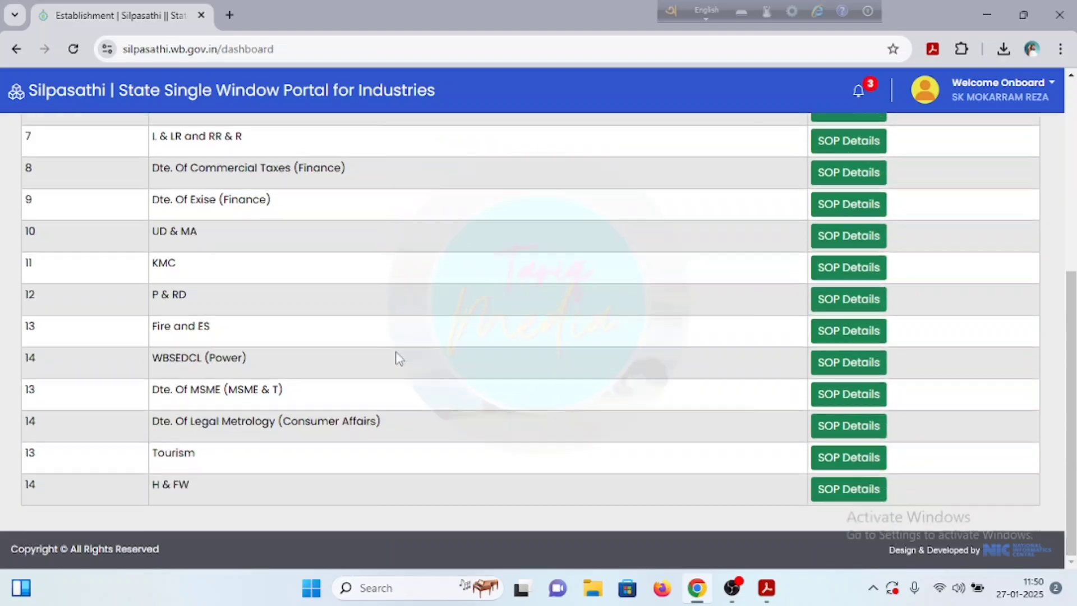
{"action": "scroll", "coordinate": [398, 356], "scroll_direction": "up", "scroll_amount": 6}
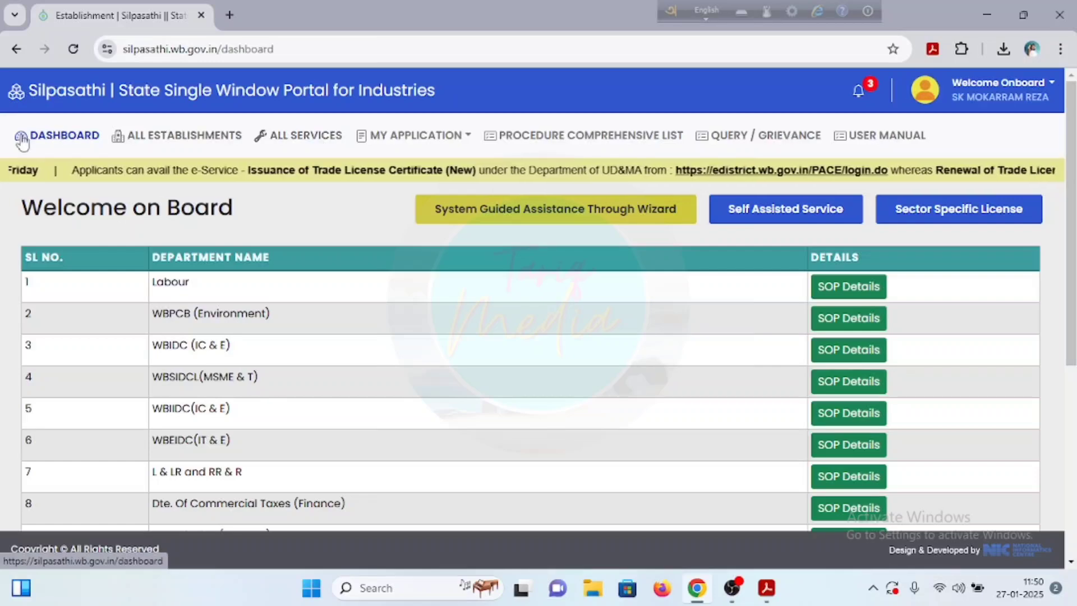
{"action": "left_click", "coordinate": [305, 135]}
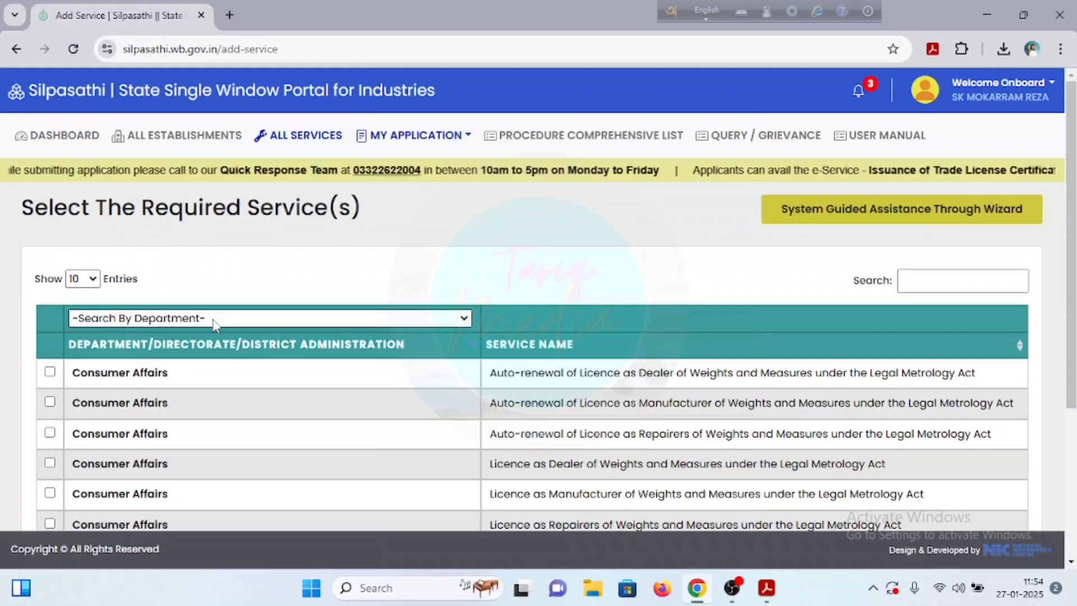
{"action": "left_click", "coordinate": [214, 318]}
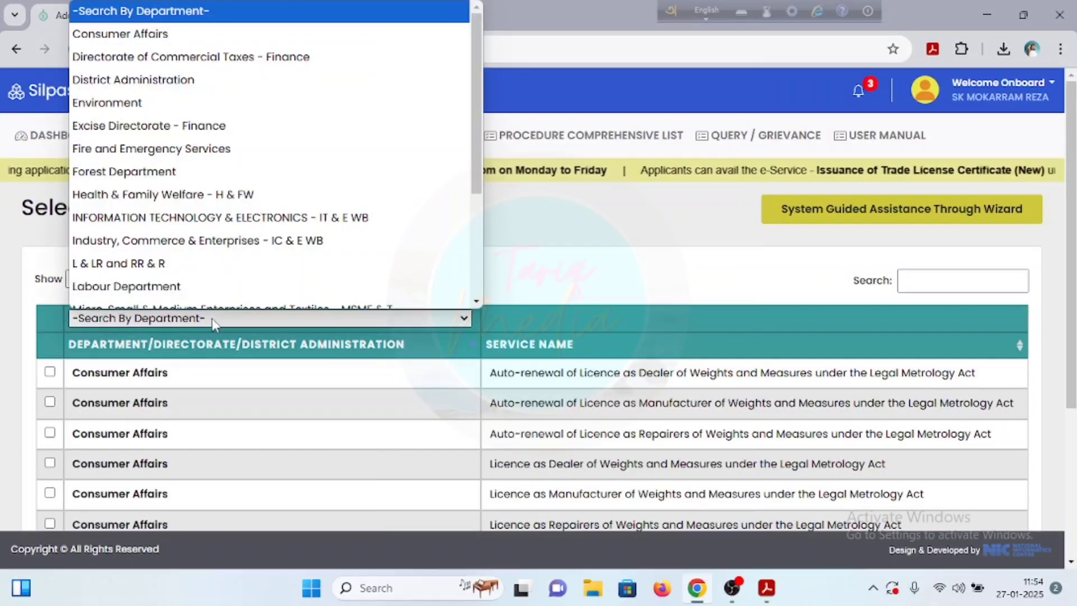
{"action": "scroll", "coordinate": [178, 216], "scroll_direction": "down", "scroll_amount": 3}
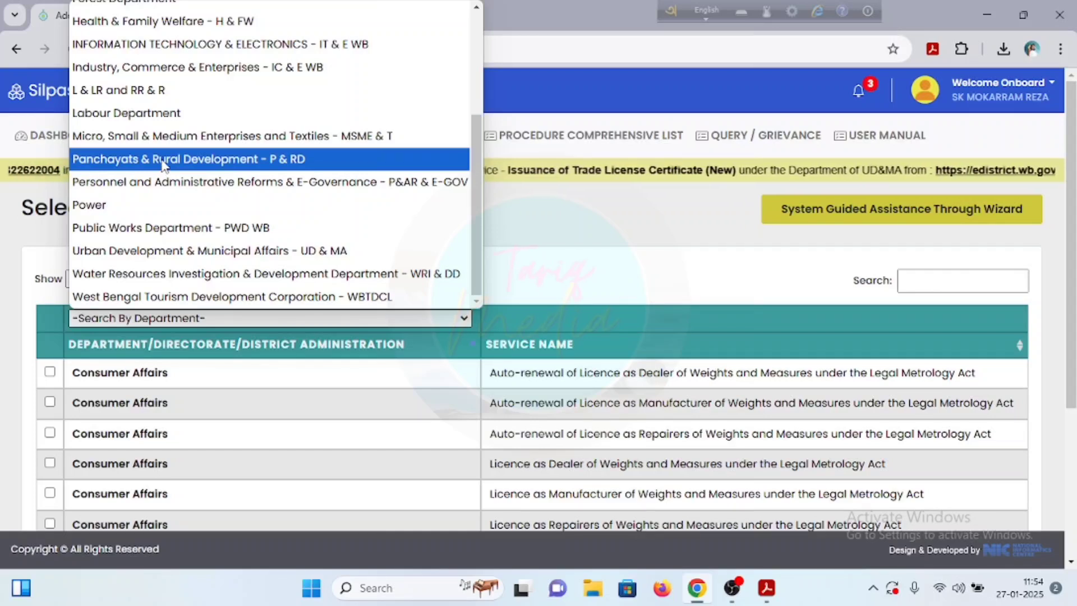
{"action": "left_click", "coordinate": [165, 161]}
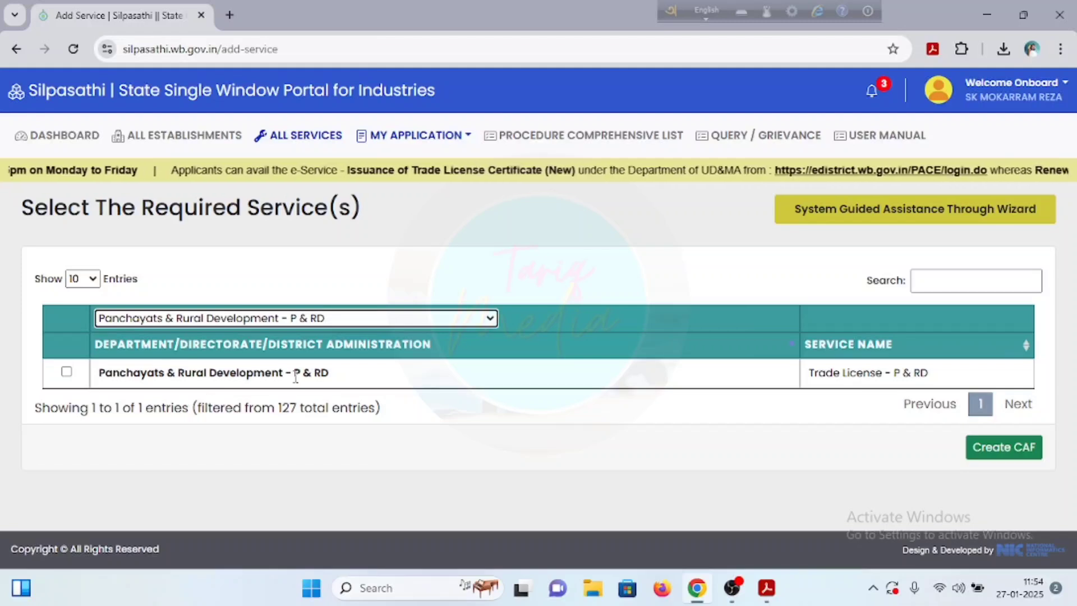
{"action": "left_click", "coordinate": [66, 371]}
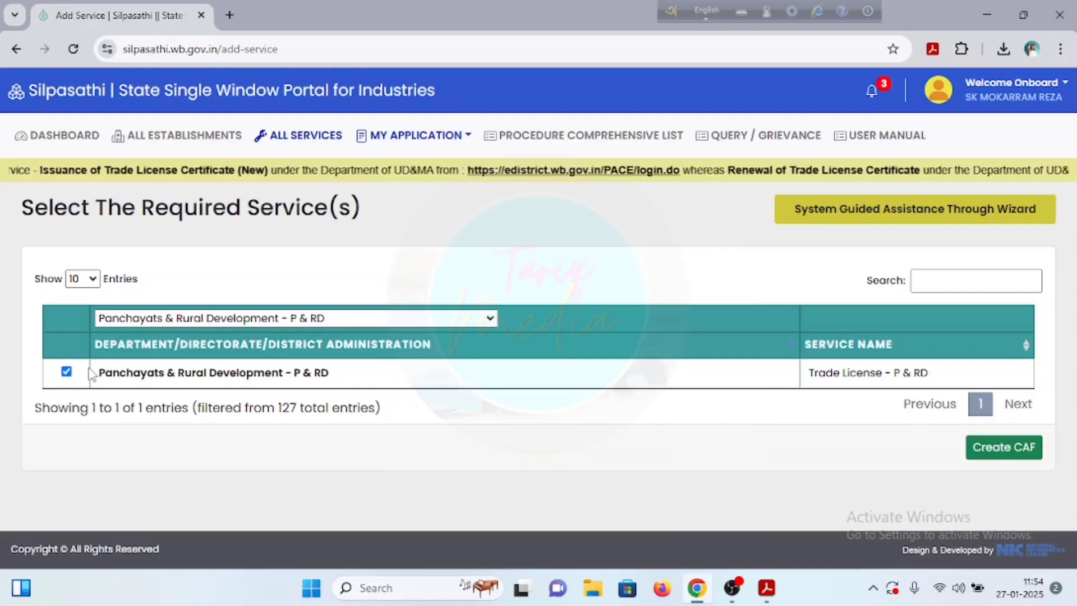
{"action": "left_click", "coordinate": [977, 456]}
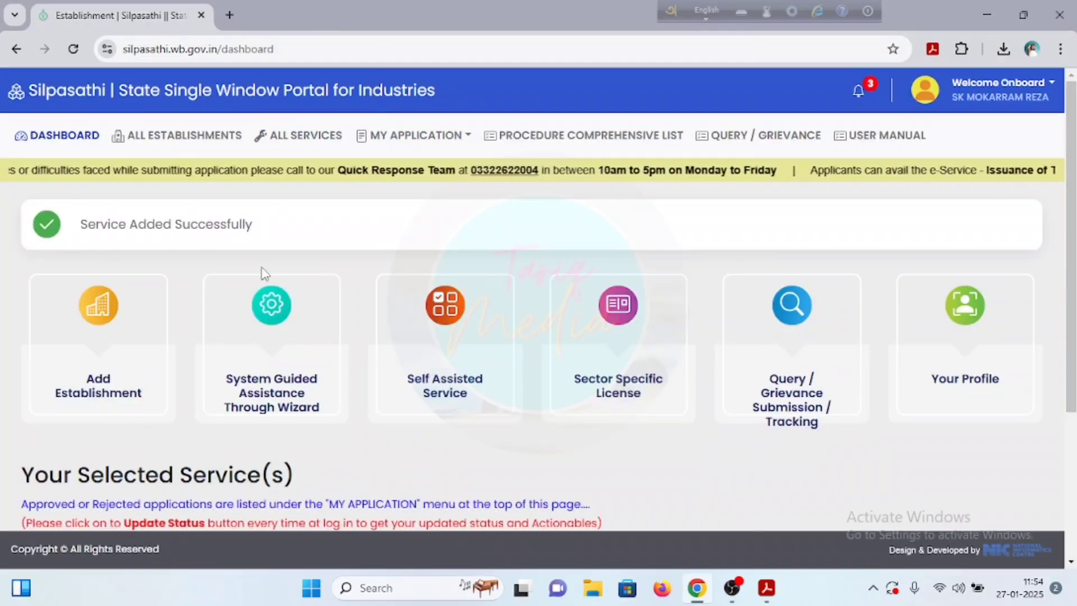
Step: Start the online application for the selected Trade License - P & RD service
{"action": "scroll", "coordinate": [302, 391], "scroll_direction": "down", "scroll_amount": 3}
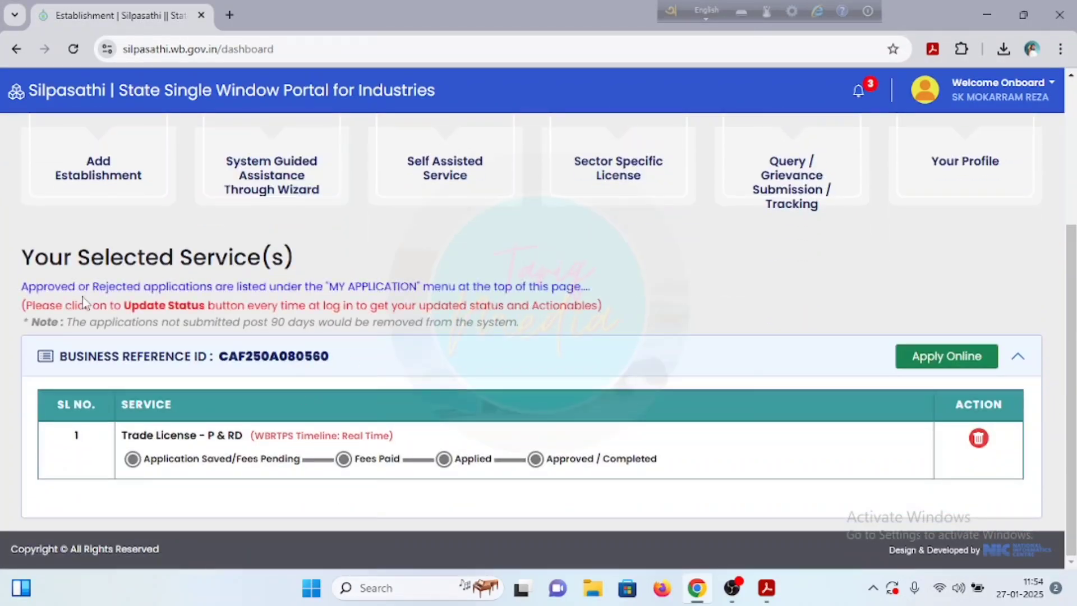
{"action": "scroll", "coordinate": [83, 296], "scroll_direction": "up", "scroll_amount": 1}
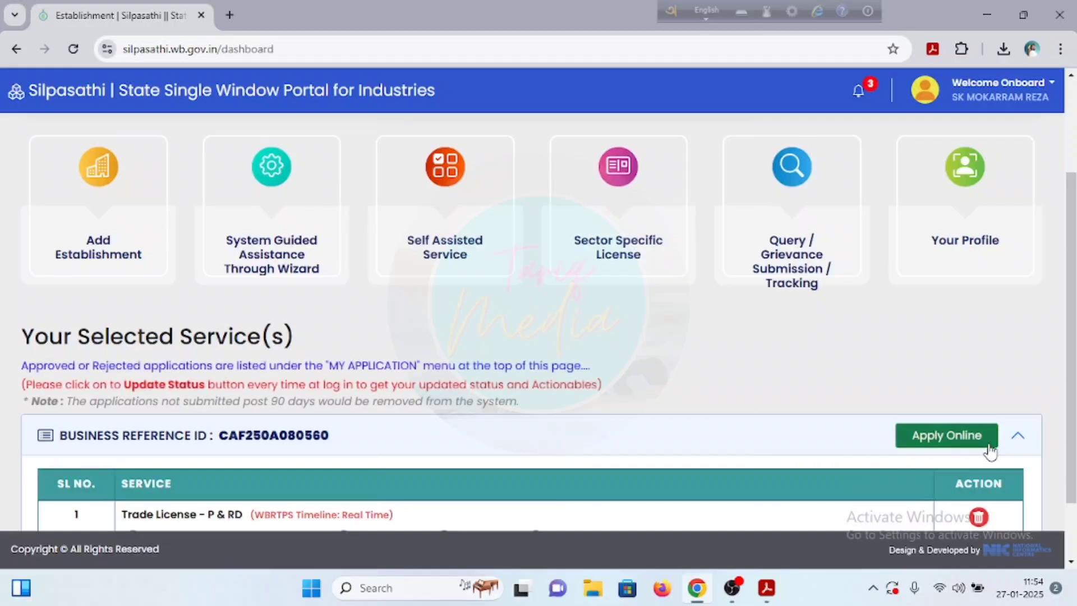
{"action": "left_click", "coordinate": [974, 447]}
{"action": "scroll", "coordinate": [529, 375], "scroll_direction": "down", "scroll_amount": 1}
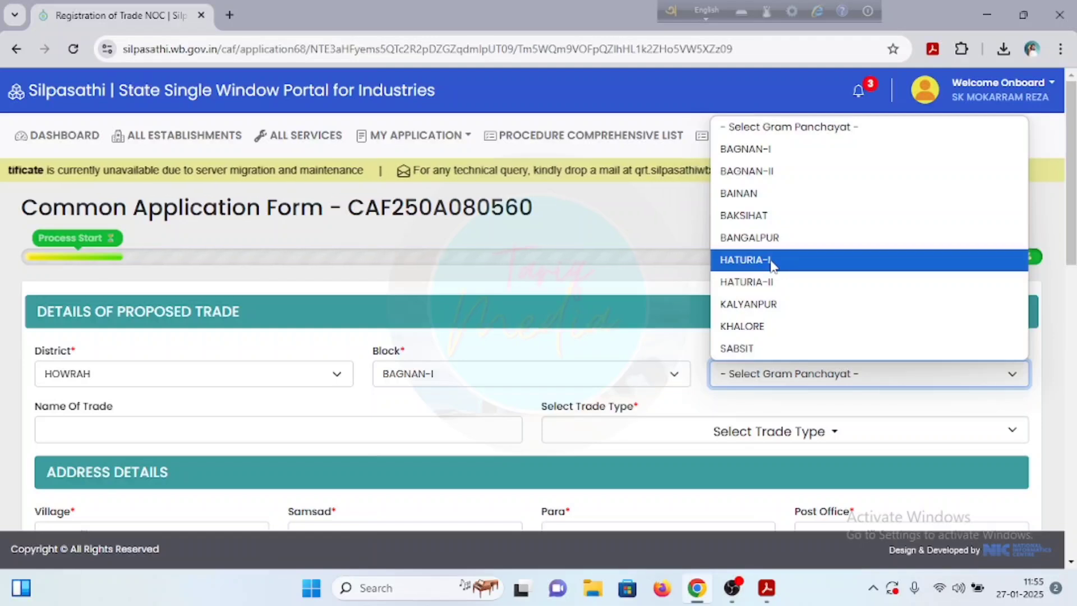
Step: Choose gram panchayat HATURIA-I, paste the trade name MAA TARA PAINTING LINE, and select trade type BUILDERS
{"action": "left_click", "coordinate": [754, 261]}
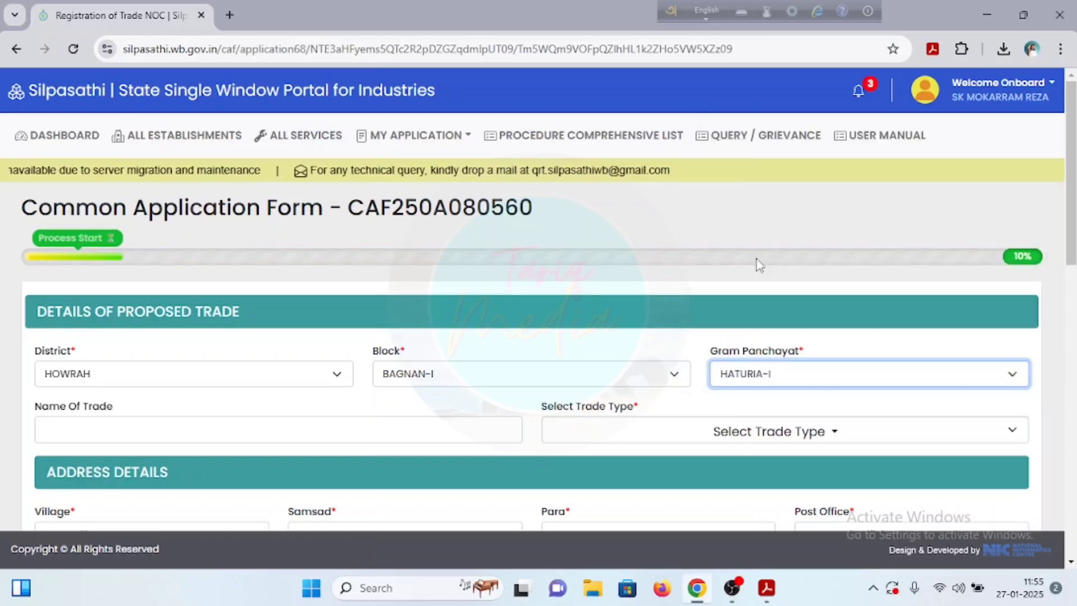
{"action": "left_click", "coordinate": [213, 429]}
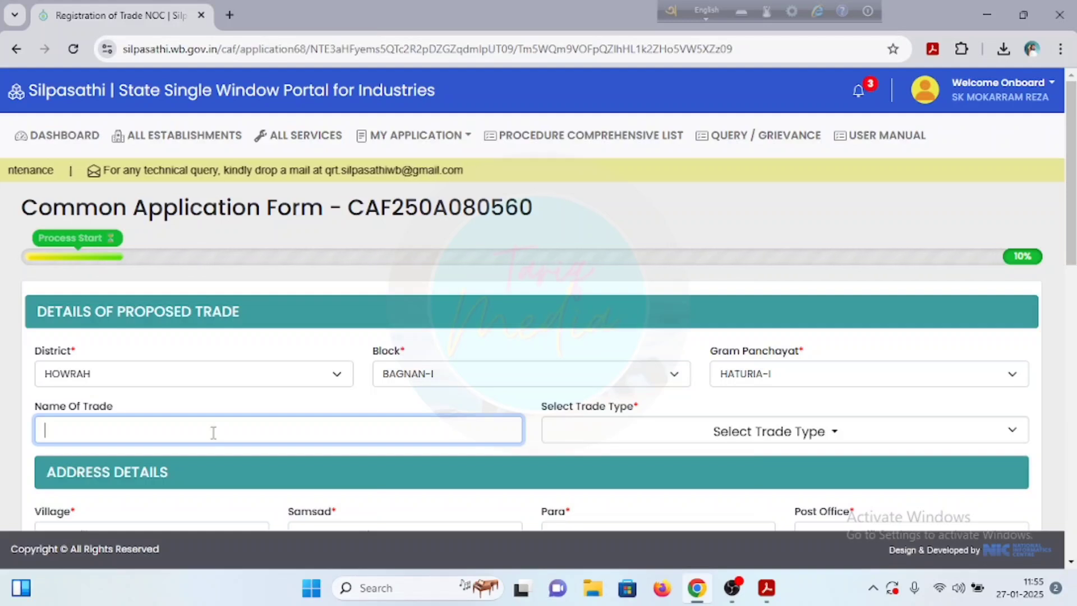
{"action": "type", "text": "MAA TARA PAINTING LINE"}
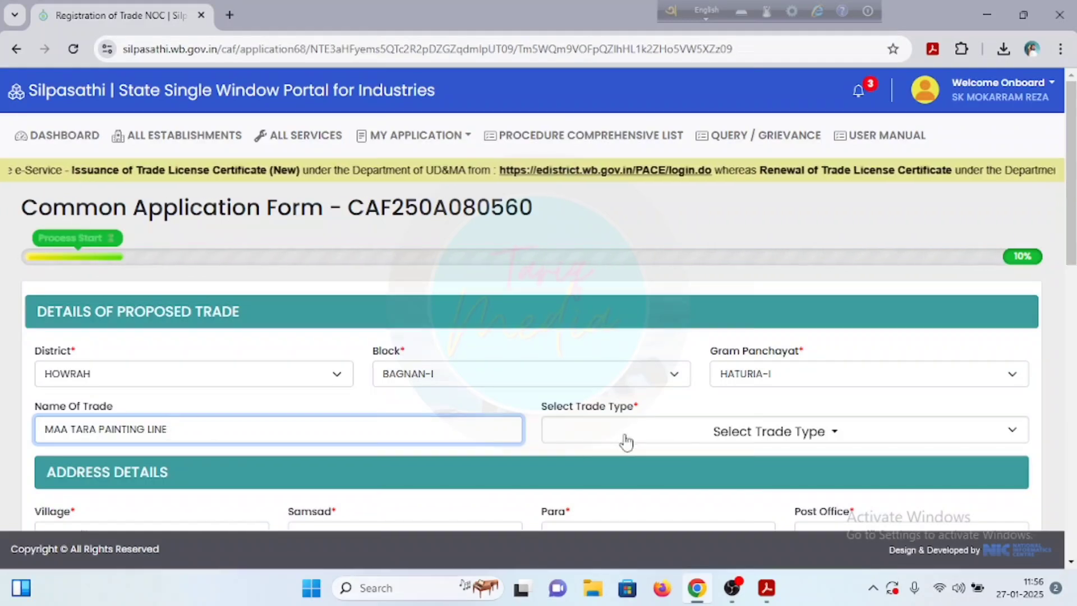
{"action": "left_click", "coordinate": [626, 443]}
{"action": "left_click", "coordinate": [626, 442]}
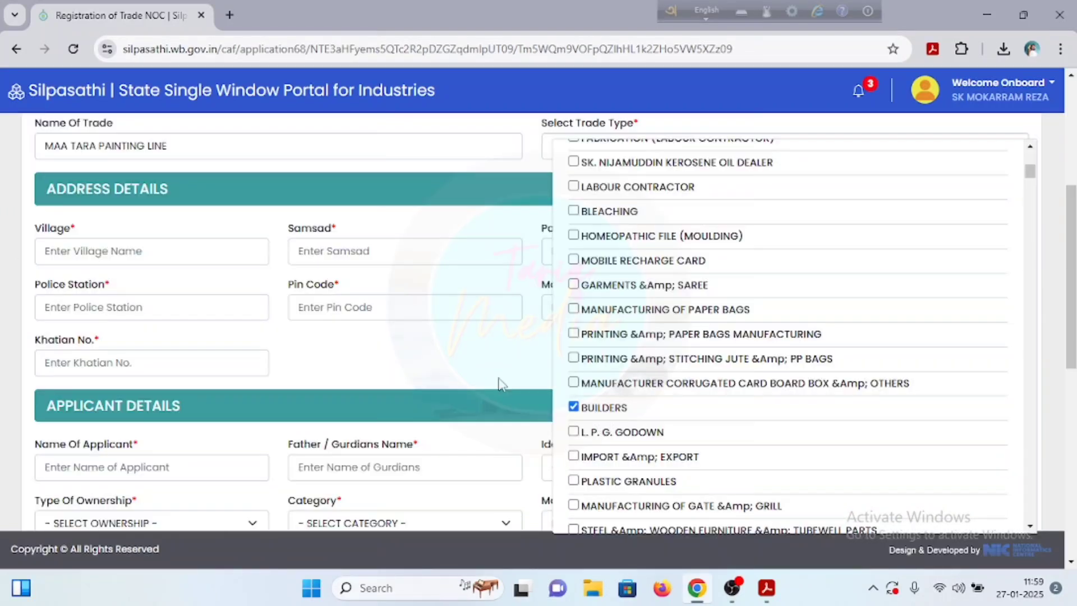
{"action": "left_click", "coordinate": [501, 384]}
Step: Fill in the trade's address and land details, from Village through Khatian No
{"action": "scroll", "coordinate": [565, 398], "scroll_direction": "up", "scroll_amount": 1}
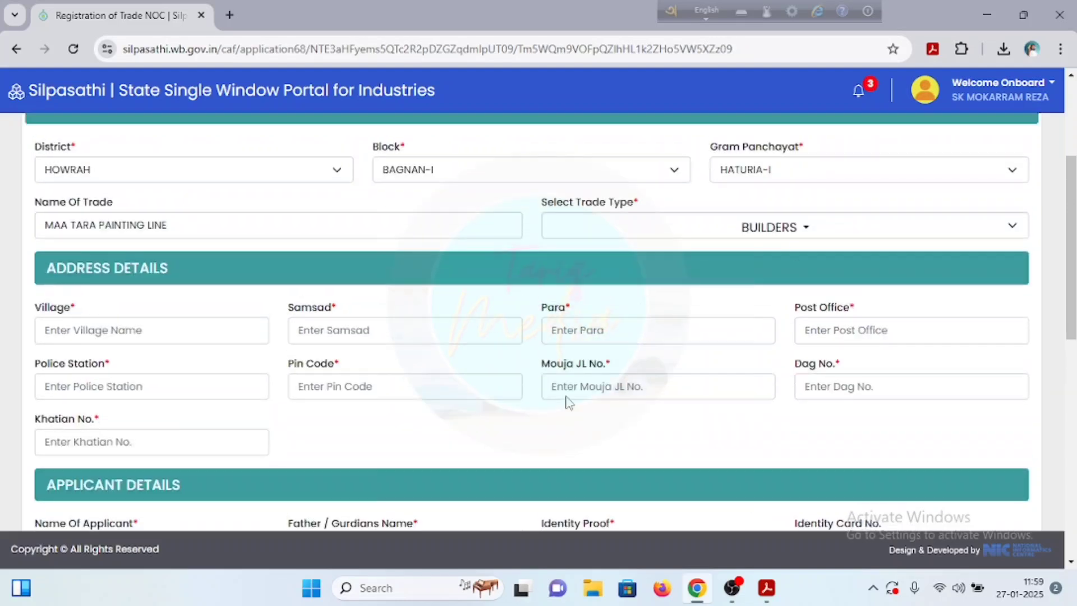
{"action": "left_click", "coordinate": [83, 334]}
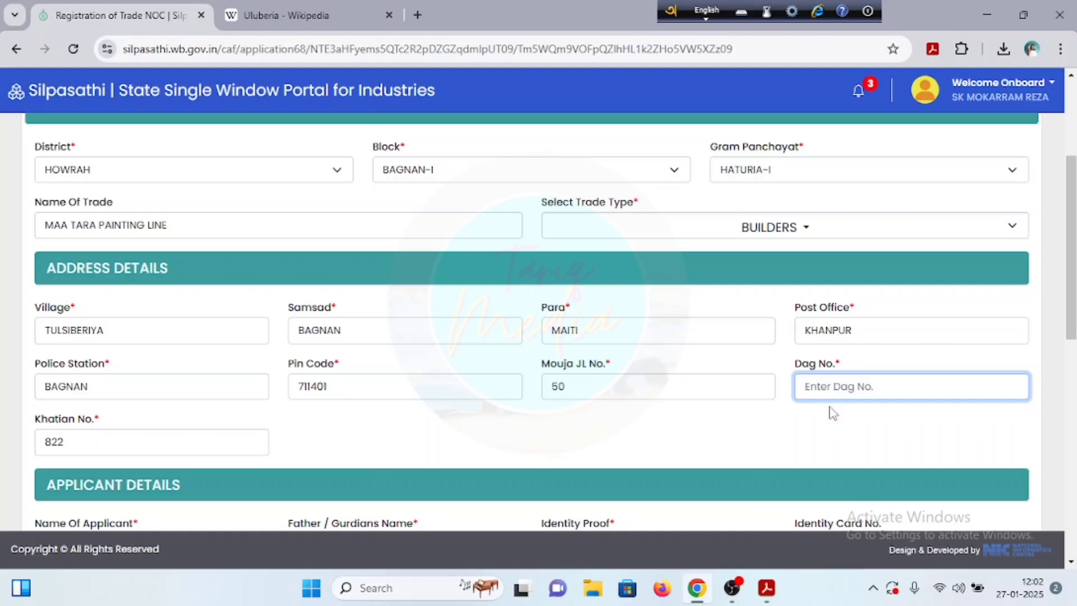
{"action": "type", "text": "835"}
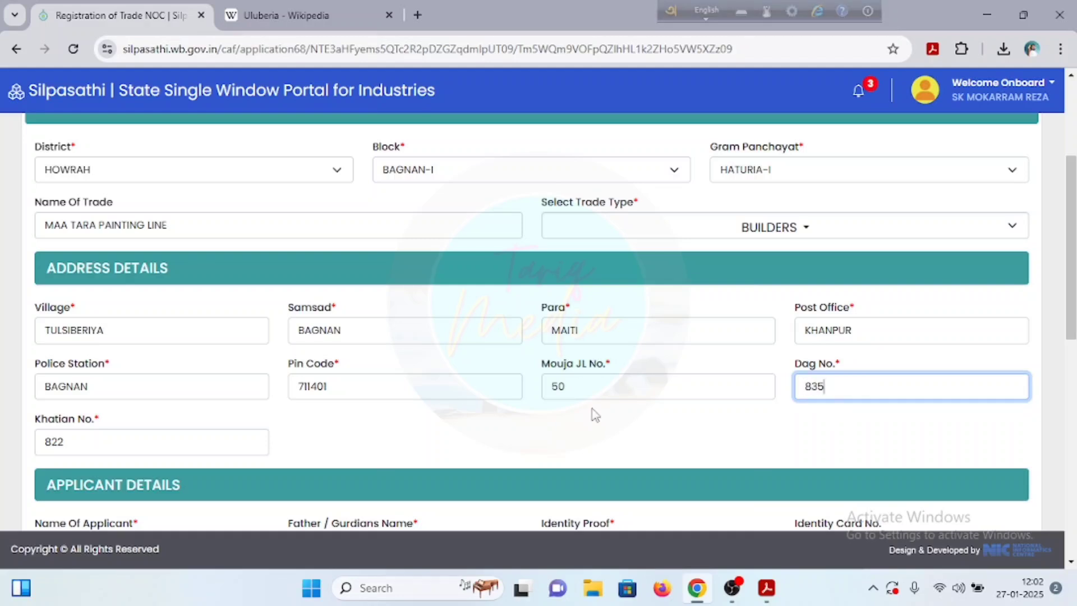
Step: Enter the applicant's name and keep AADHAR as the identity proof
{"action": "scroll", "coordinate": [110, 443], "scroll_direction": "down", "scroll_amount": 4}
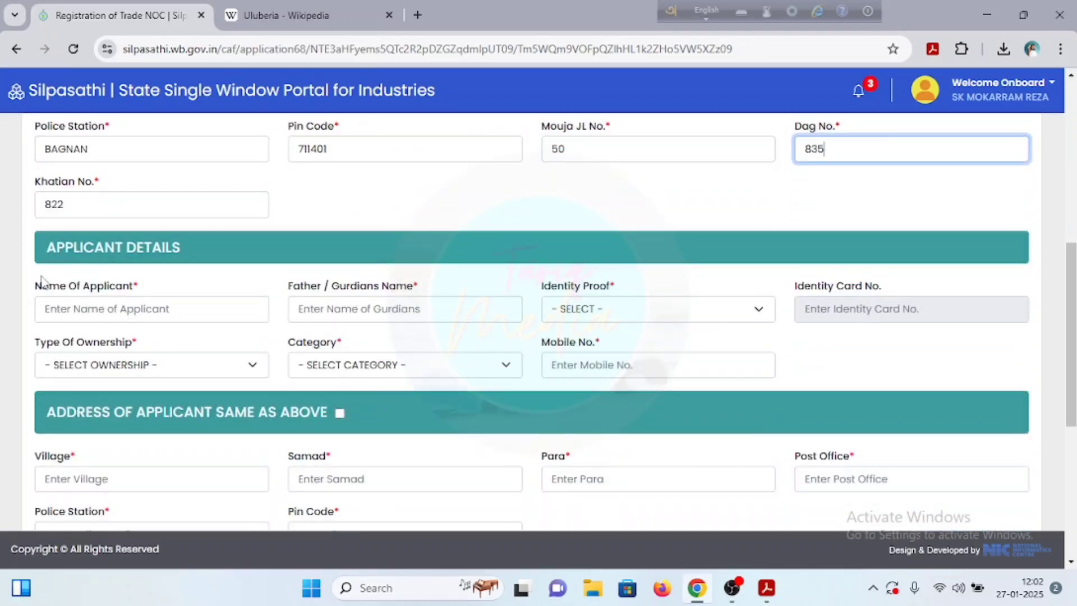
{"action": "left_click", "coordinate": [121, 314]}
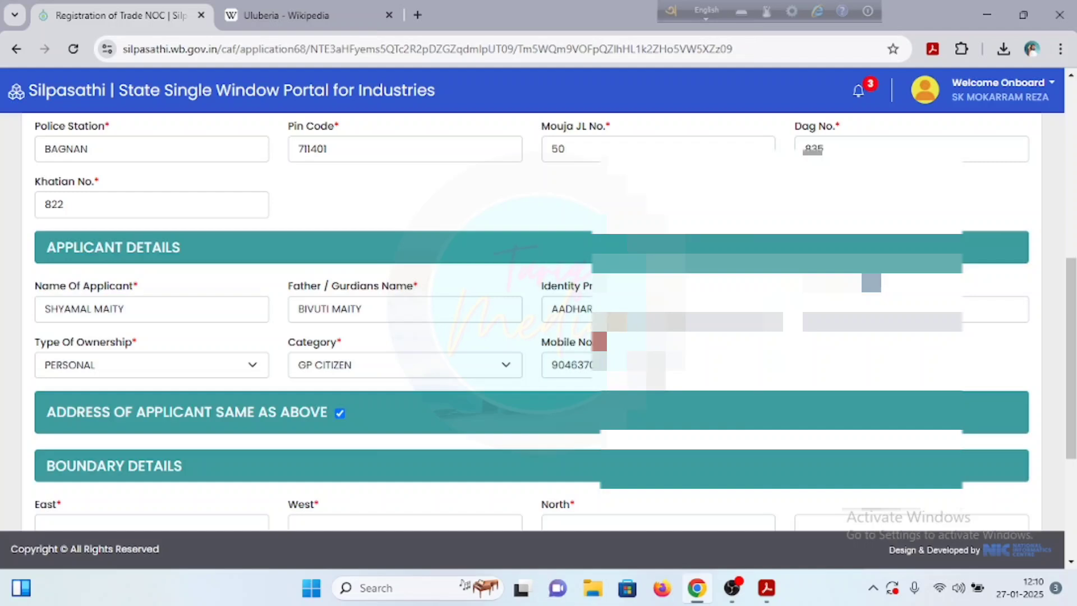
{"action": "left_click", "coordinate": [617, 314]}
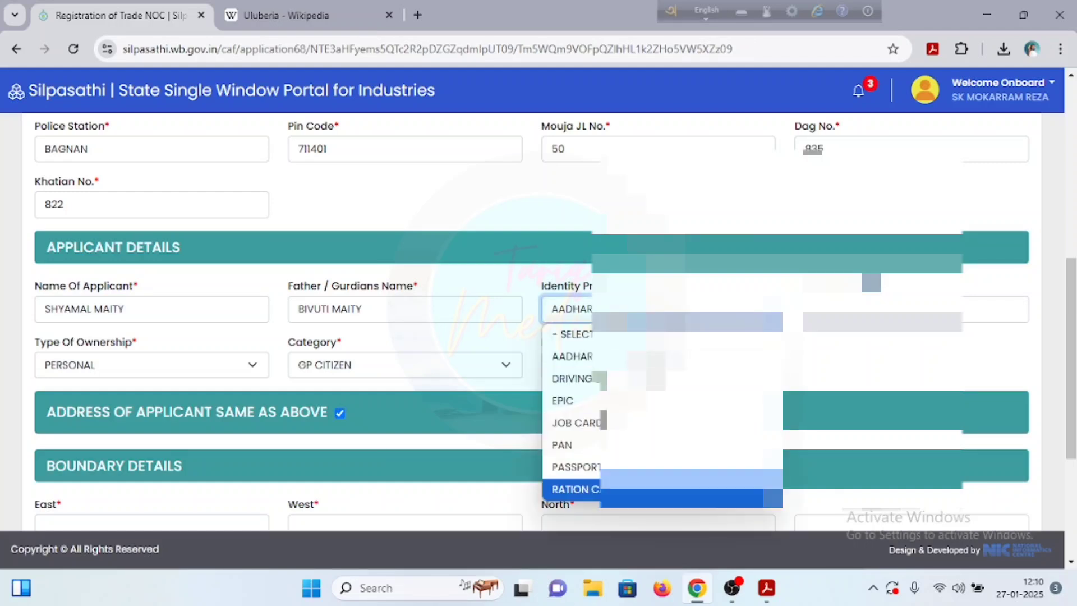
{"action": "left_click", "coordinate": [572, 356]}
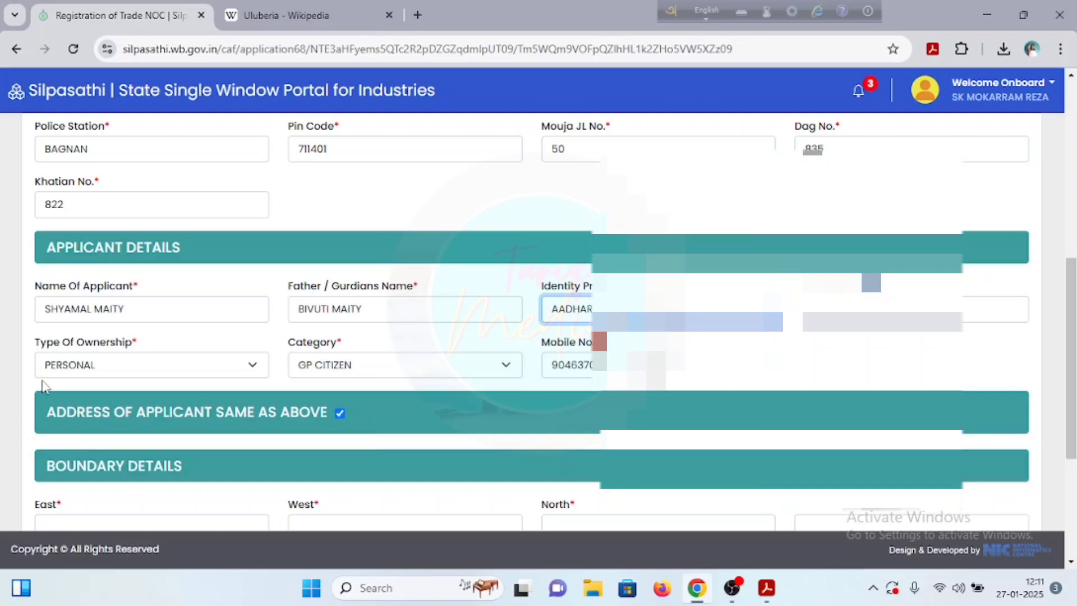
Step: Set ownership type PERSONAL and category GP CITIZEN, and mark the applicant address same as above
{"action": "left_click", "coordinate": [105, 372]}
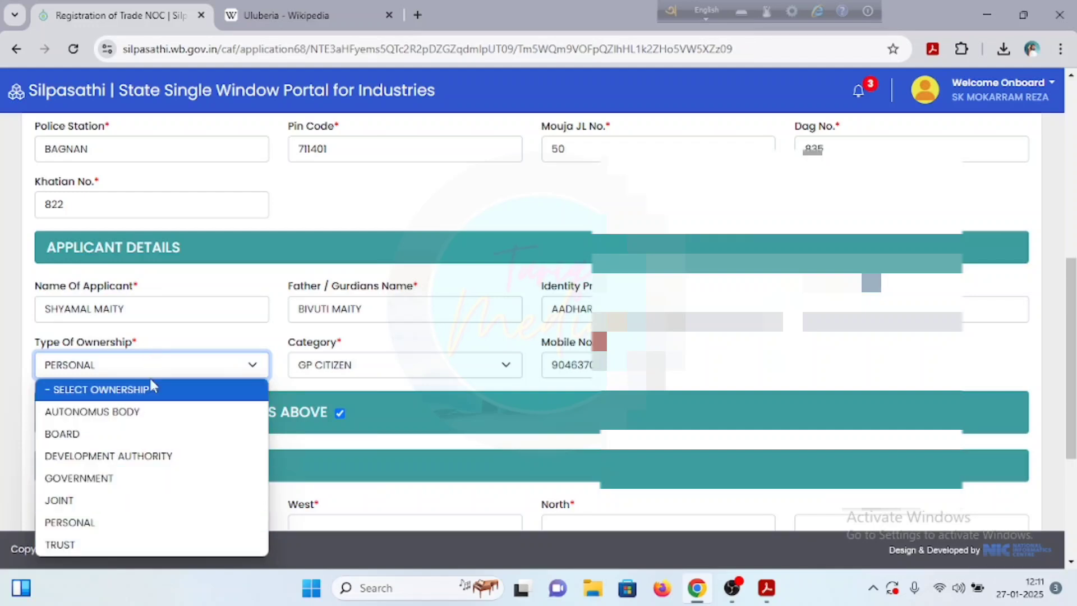
{"action": "left_click", "coordinate": [114, 517]}
{"action": "left_click", "coordinate": [353, 373]}
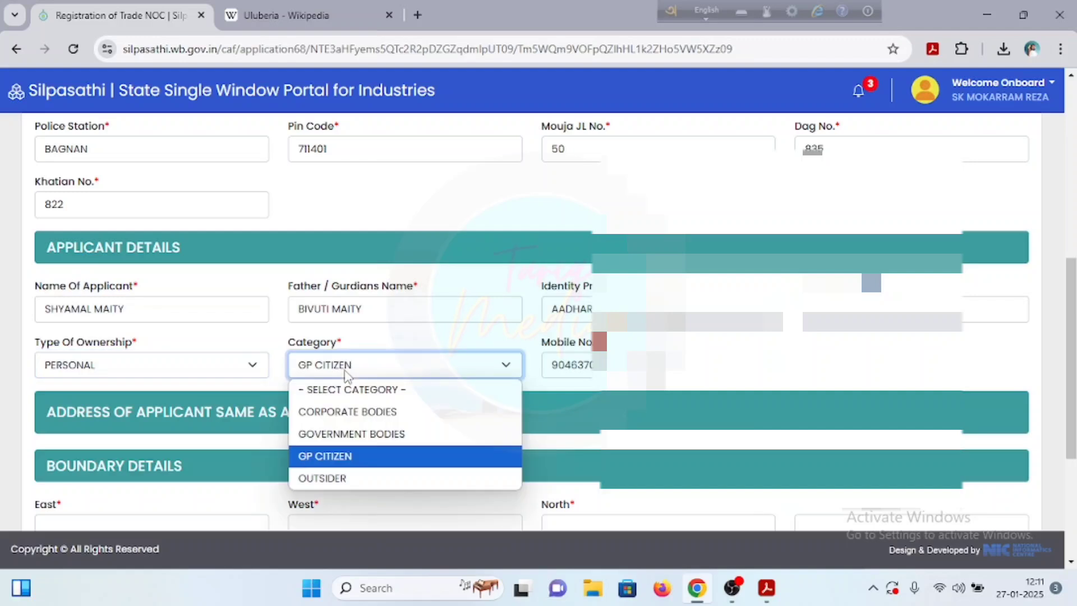
{"action": "left_click", "coordinate": [352, 455]}
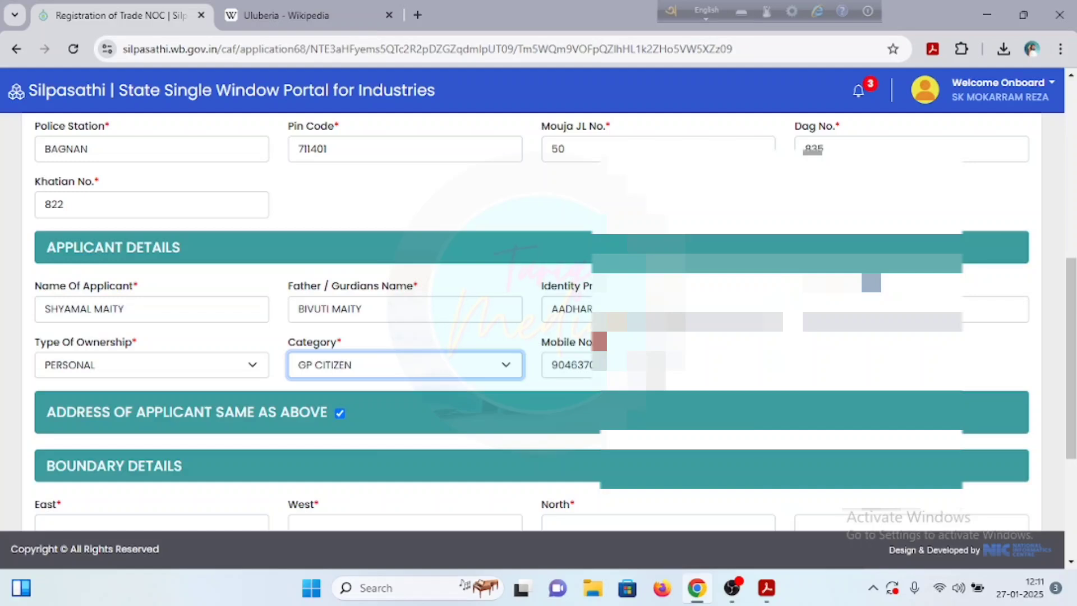
{"action": "scroll", "coordinate": [336, 320], "scroll_direction": "down", "scroll_amount": 3}
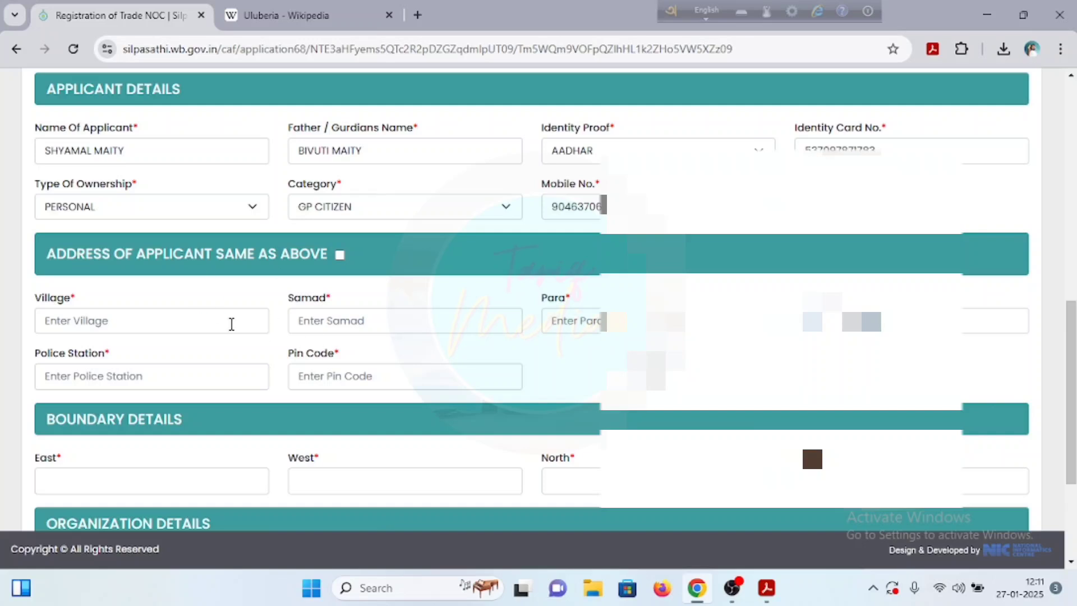
{"action": "left_click", "coordinate": [339, 255]}
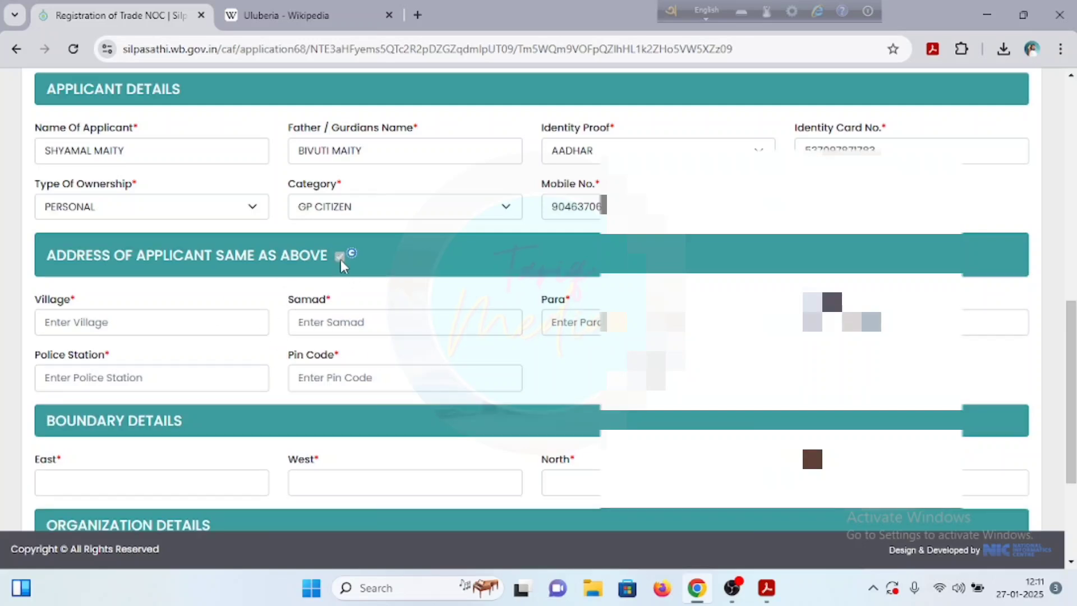
{"action": "scroll", "coordinate": [339, 269], "scroll_direction": "down", "scroll_amount": 1}
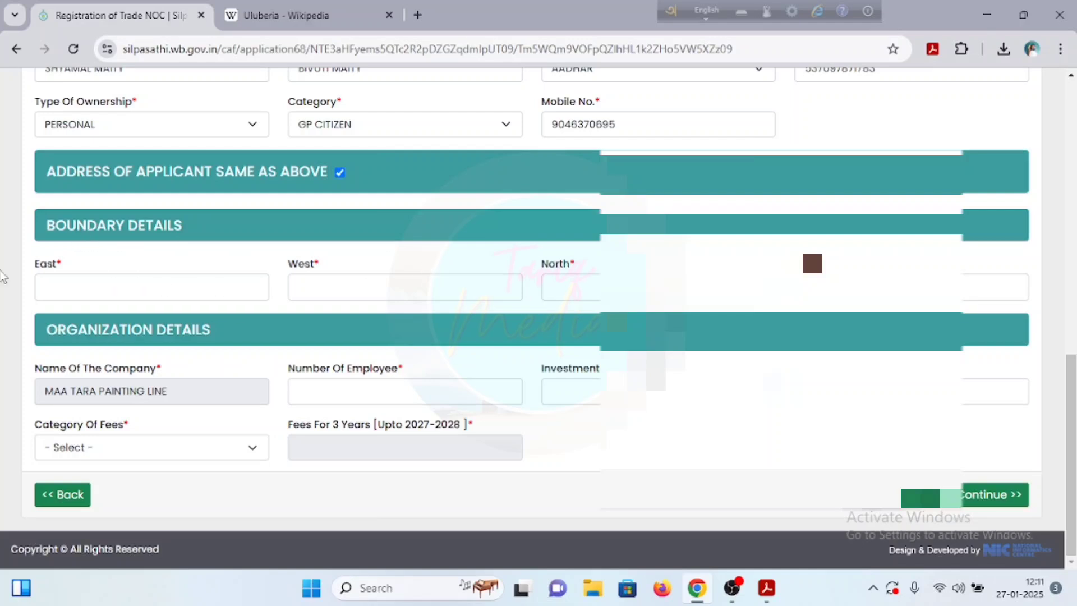
Step: Fill the East, West, North and South boundaries, 1 employee, 500000 investment, and revenue
{"action": "left_click", "coordinate": [255, 287]}
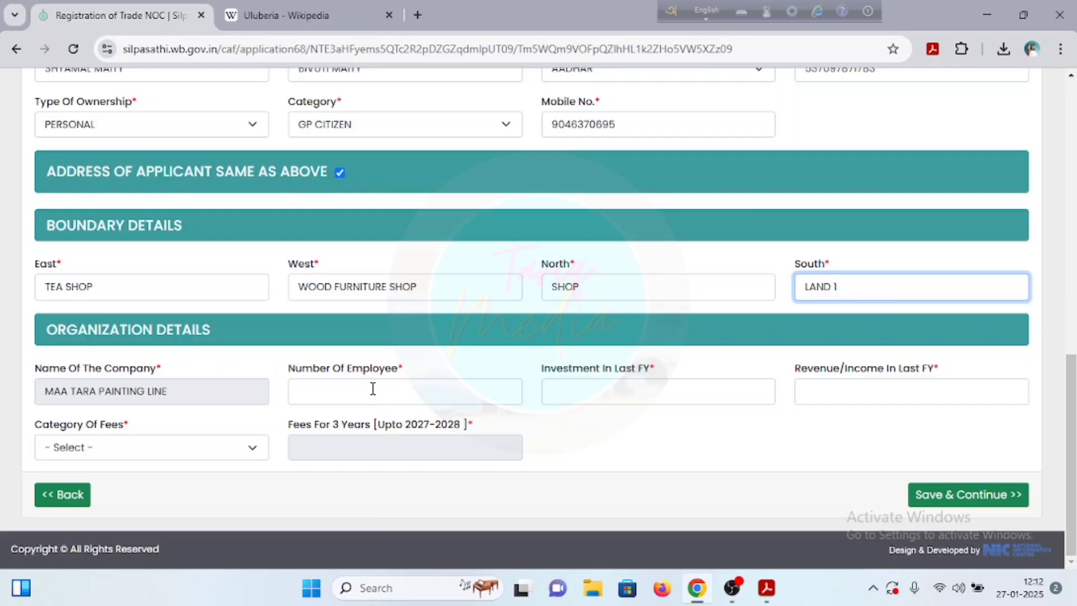
{"action": "left_click", "coordinate": [335, 391]}
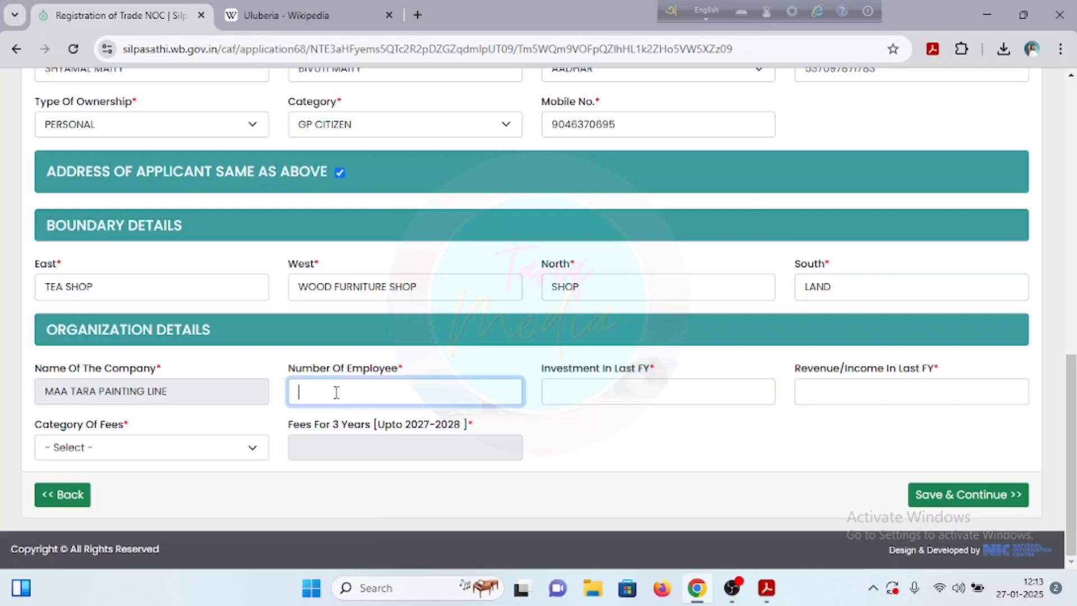
{"action": "type", "text": "1"}
{"action": "left_click", "coordinate": [575, 403]}
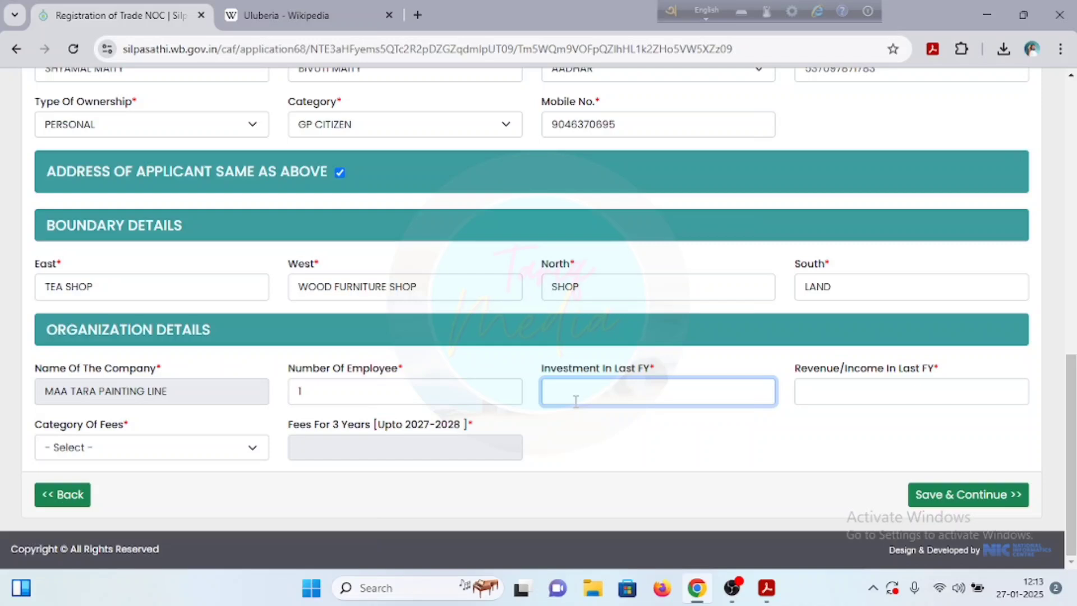
{"action": "type", "text": "500000"}
{"action": "key", "text": "Tab"}
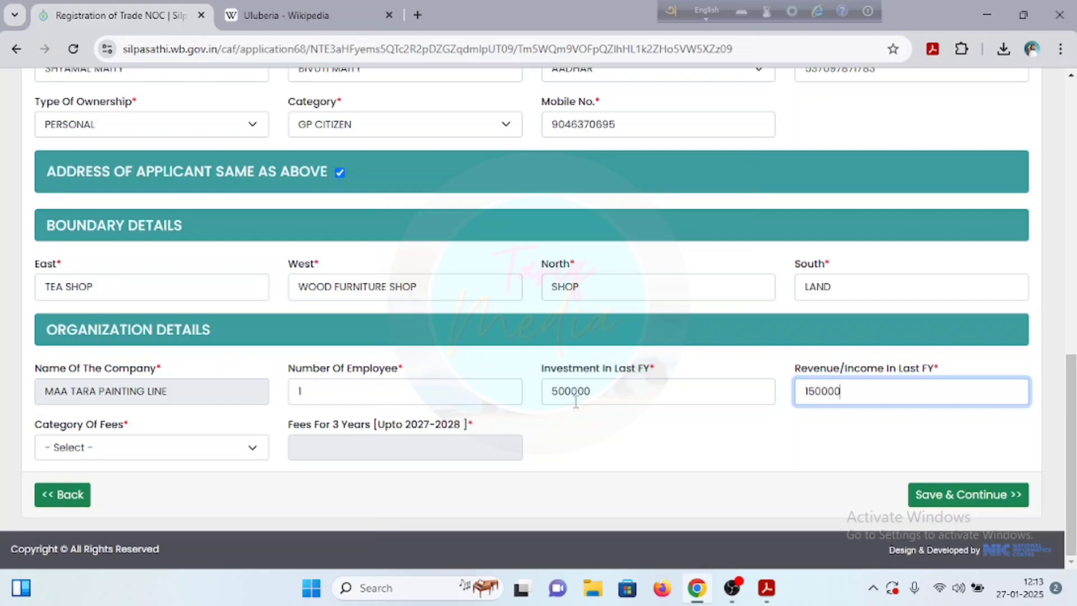
Step: Set the fees category to Not Paying Professional Tax and check the 3-year fee amount
{"action": "left_click", "coordinate": [104, 448]}
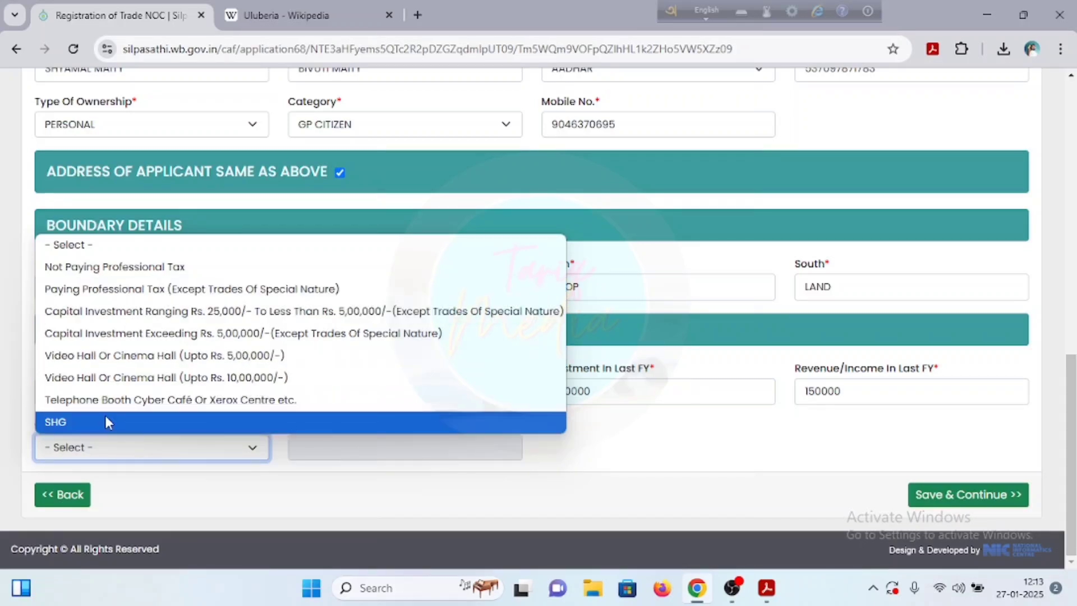
{"action": "left_click", "coordinate": [115, 269]}
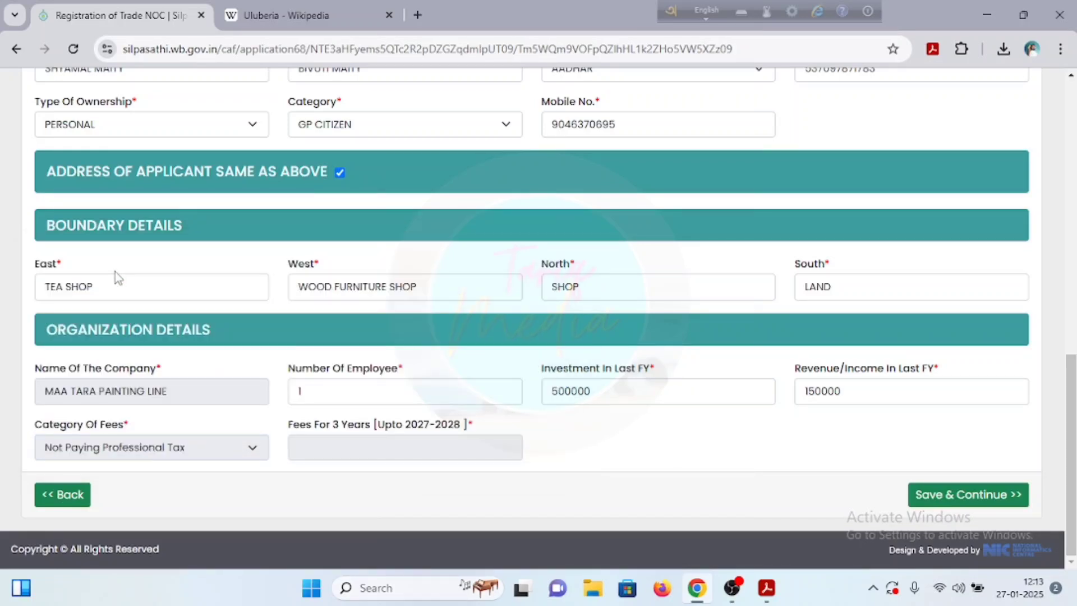
{"action": "left_click", "coordinate": [326, 451]}
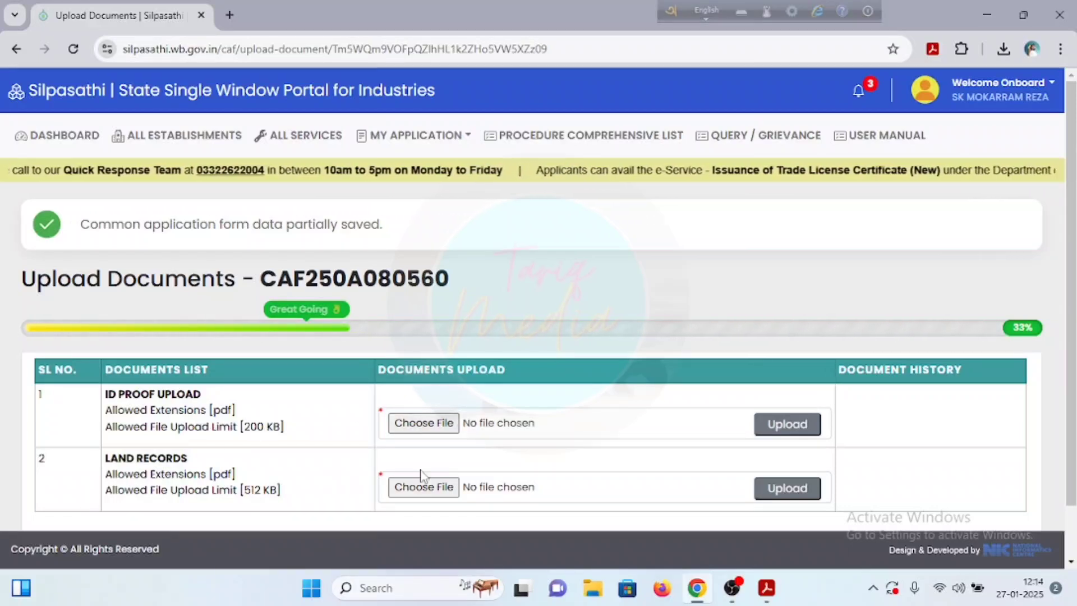
Step: Attach the ID proof and land records PDFs and save the uploads
{"action": "left_click", "coordinate": [425, 428]}
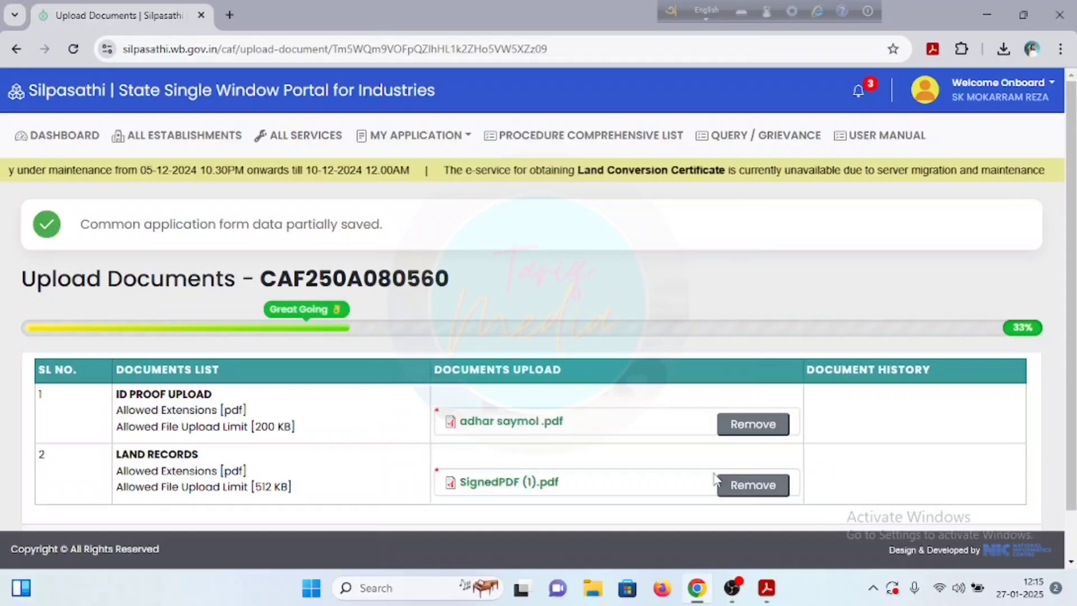
{"action": "scroll", "coordinate": [715, 480], "scroll_direction": "down", "scroll_amount": 1}
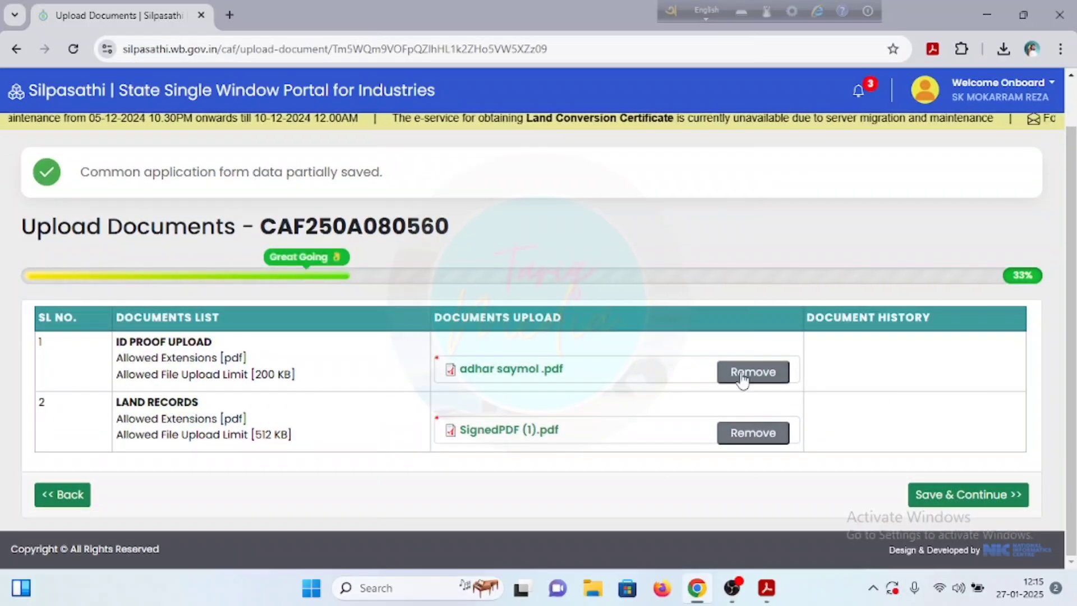
{"action": "left_click", "coordinate": [960, 496]}
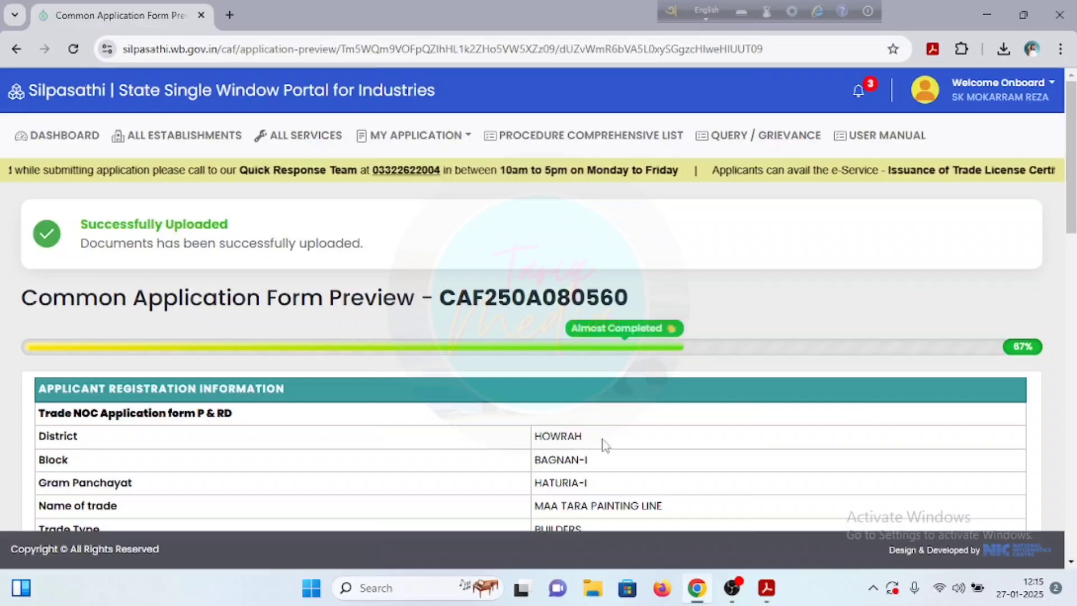
Step: Scroll through the Common Application Form Preview to review the application before submitting
{"action": "scroll", "coordinate": [561, 440], "scroll_direction": "down", "scroll_amount": 4}
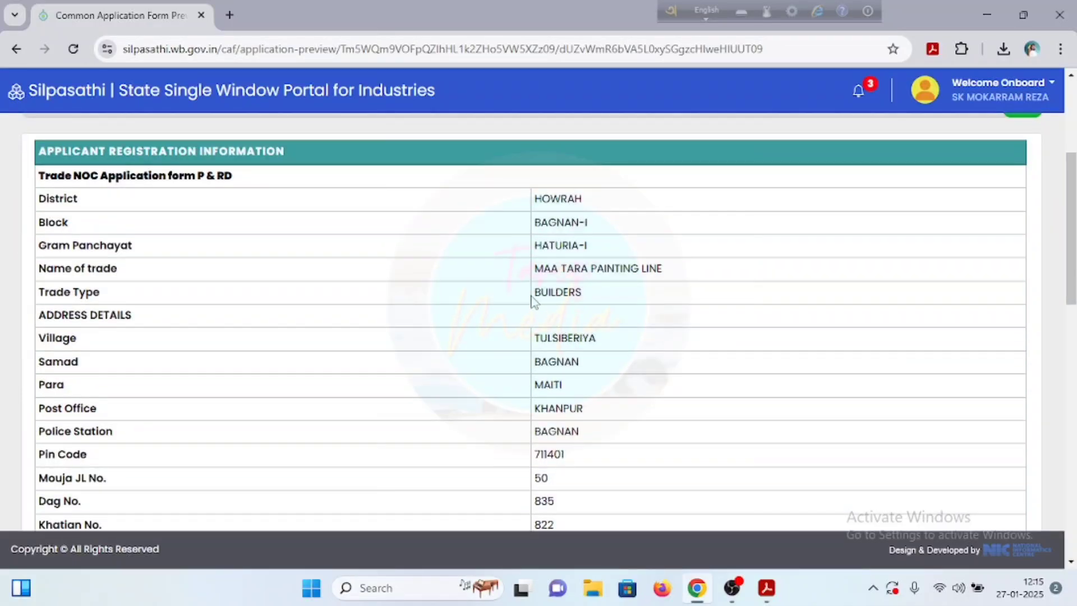
{"action": "scroll", "coordinate": [544, 325], "scroll_direction": "down", "scroll_amount": 3}
{"action": "scroll", "coordinate": [547, 333], "scroll_direction": "down", "scroll_amount": 1}
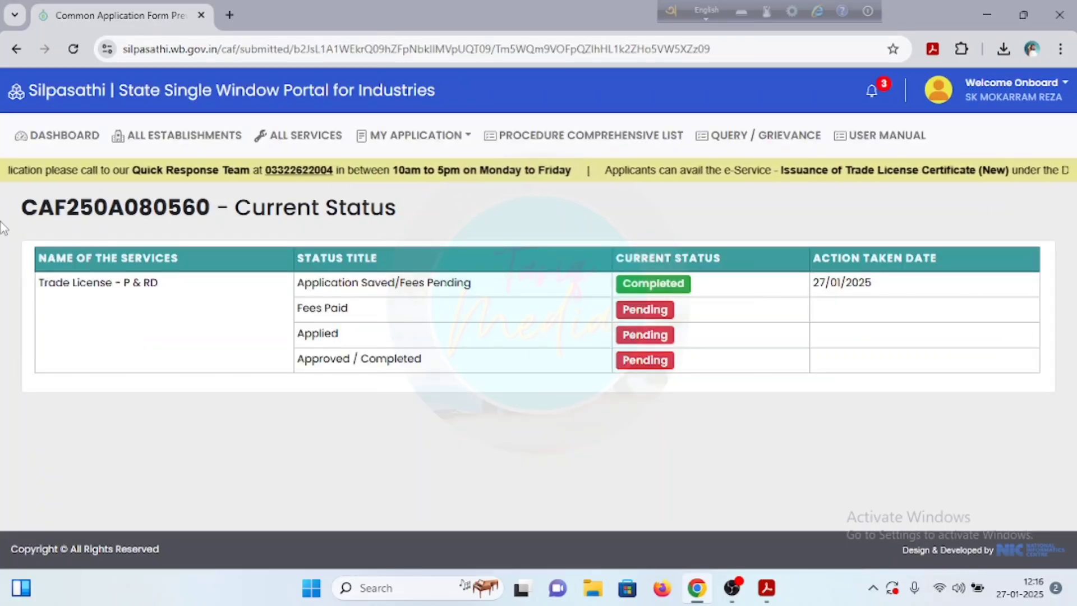
Step: From the dashboard, pay the Rs. 150 trade licence fee through the payment gateway
{"action": "left_click", "coordinate": [41, 147]}
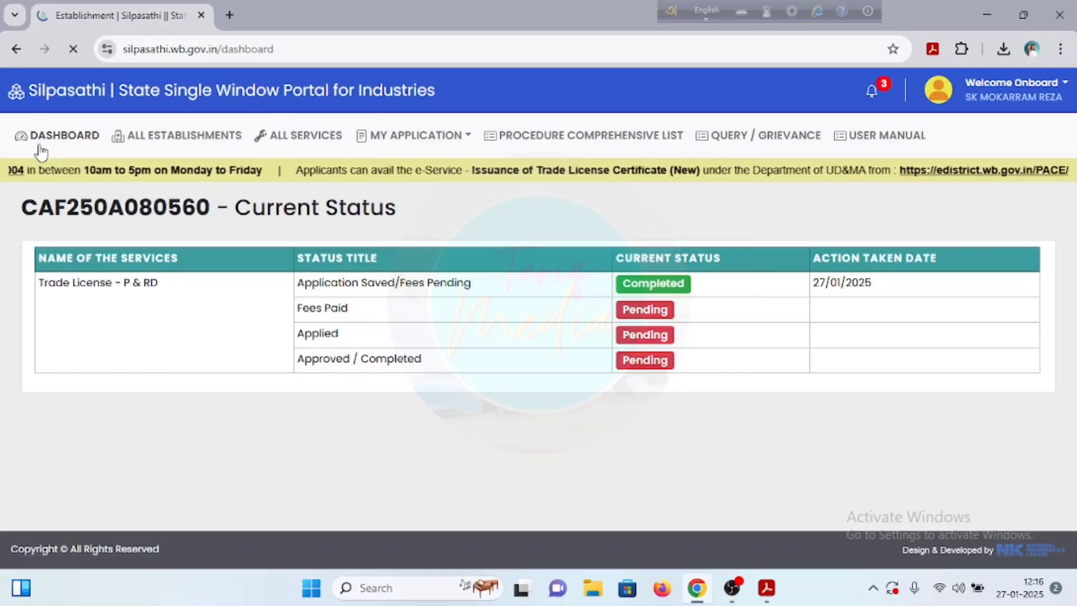
{"action": "scroll", "coordinate": [411, 352], "scroll_direction": "down", "scroll_amount": 2}
{"action": "scroll", "coordinate": [410, 352], "scroll_direction": "down", "scroll_amount": 1}
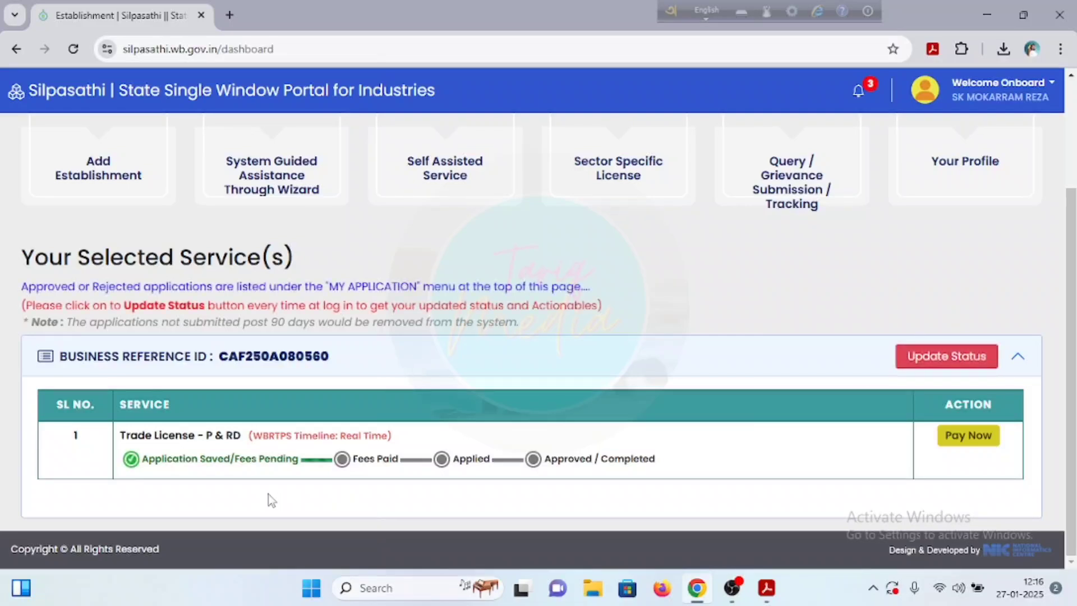
{"action": "left_click", "coordinate": [972, 447]}
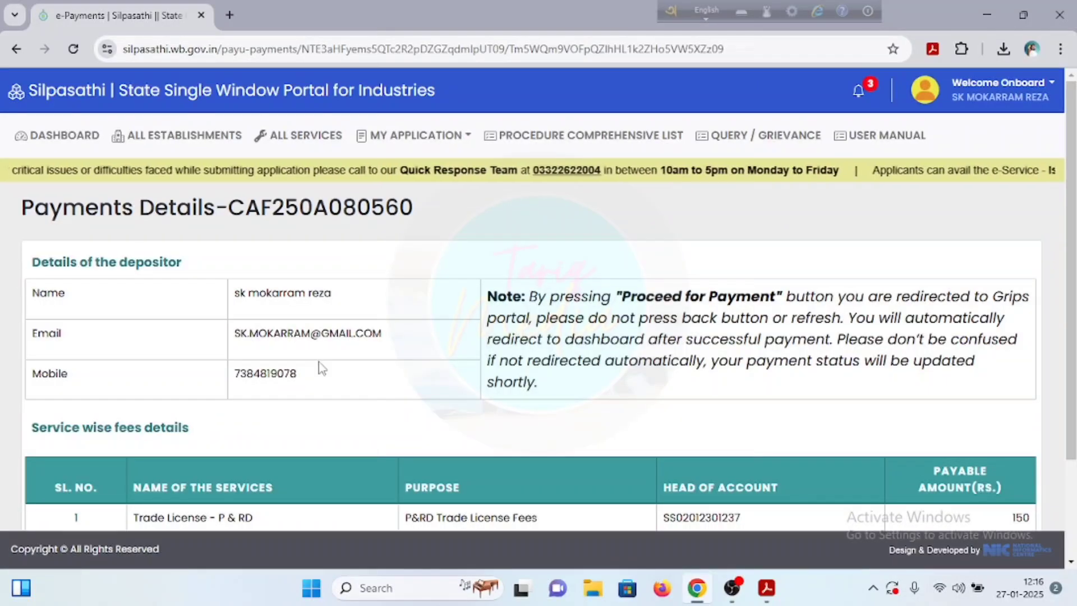
{"action": "scroll", "coordinate": [318, 361], "scroll_direction": "down", "scroll_amount": 2}
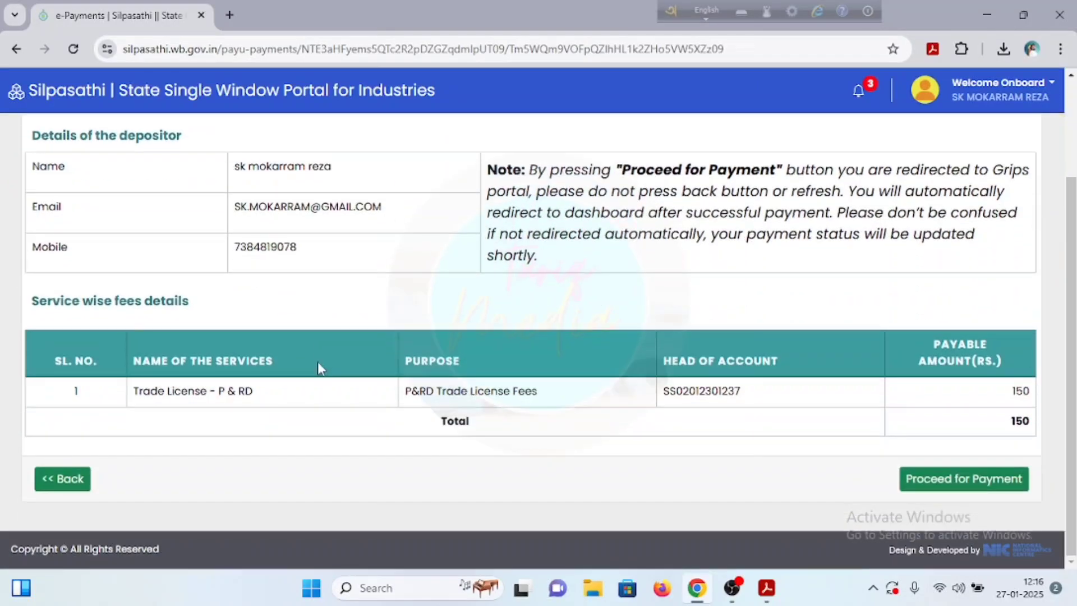
{"action": "left_click", "coordinate": [922, 486]}
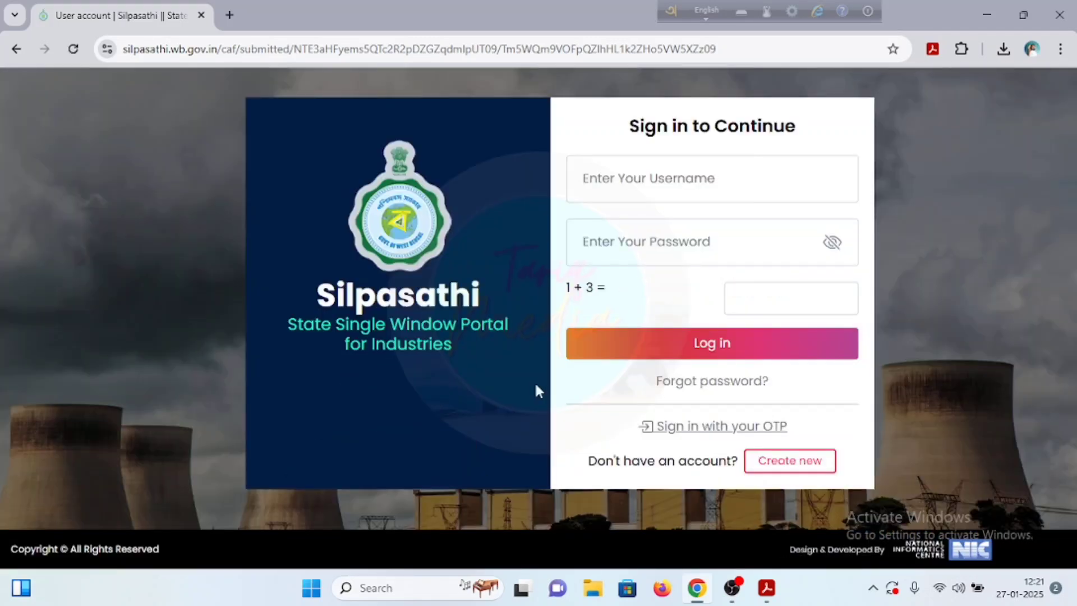
Step: Sign back in with OTP and download the approved application's trade licence certificate
{"action": "left_click", "coordinate": [725, 427]}
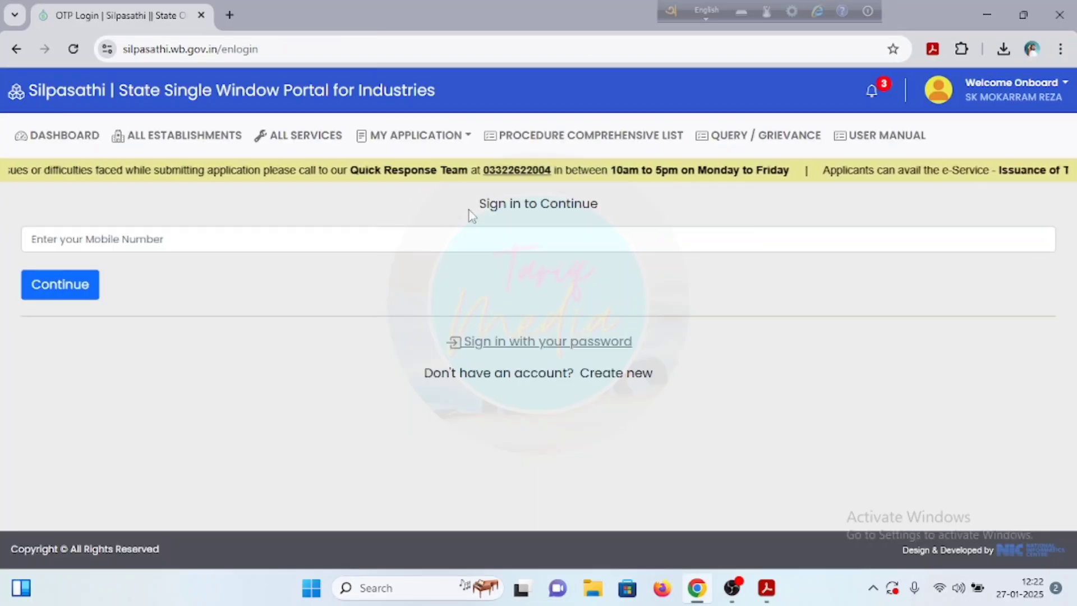
{"action": "left_click", "coordinate": [66, 147]}
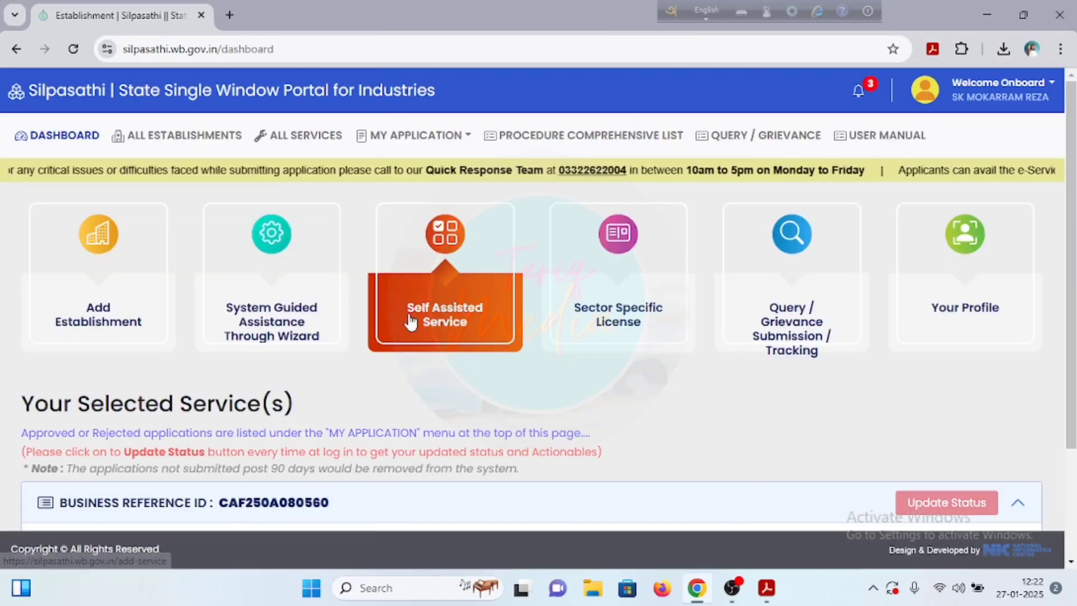
{"action": "scroll", "coordinate": [649, 385], "scroll_direction": "down", "scroll_amount": 3}
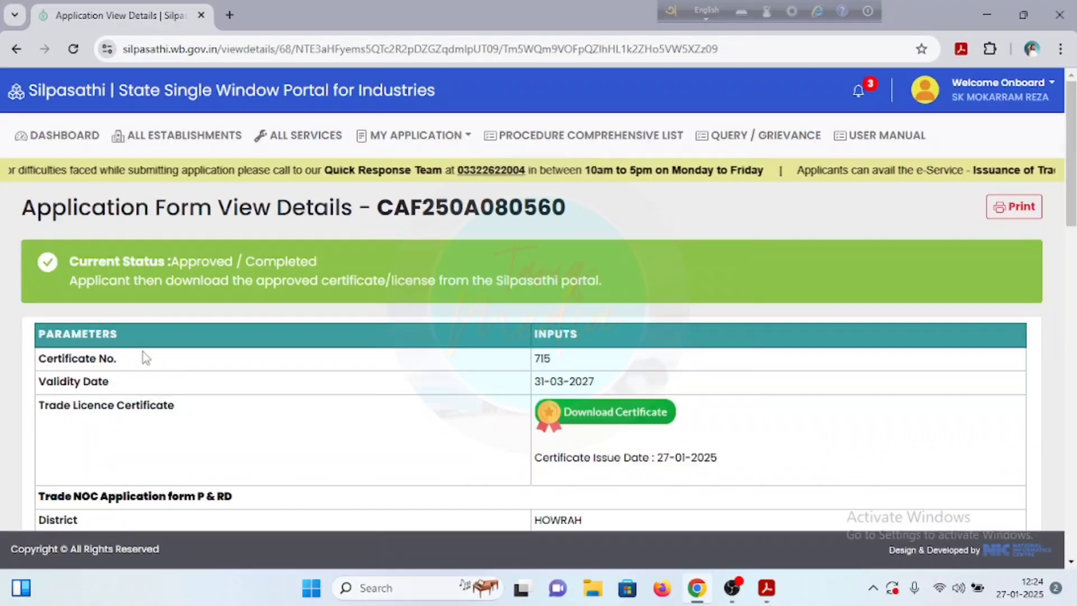
{"action": "left_click", "coordinate": [543, 417]}
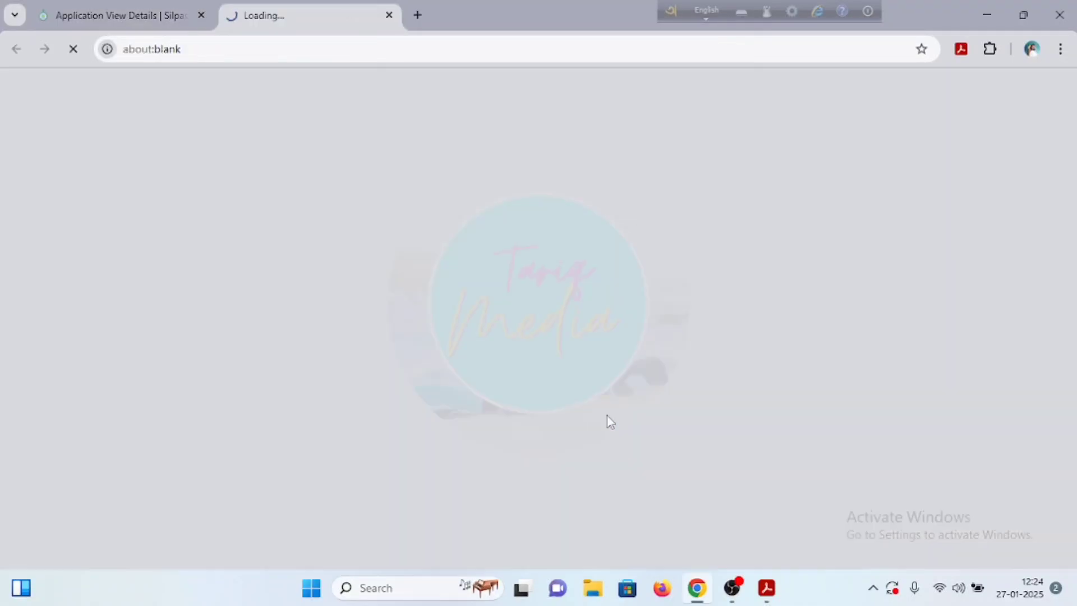
Step: Scroll through the Form 11 certificate PDF in Acrobat and back up to its header
{"action": "scroll", "coordinate": [709, 463], "scroll_direction": "down", "scroll_amount": 1}
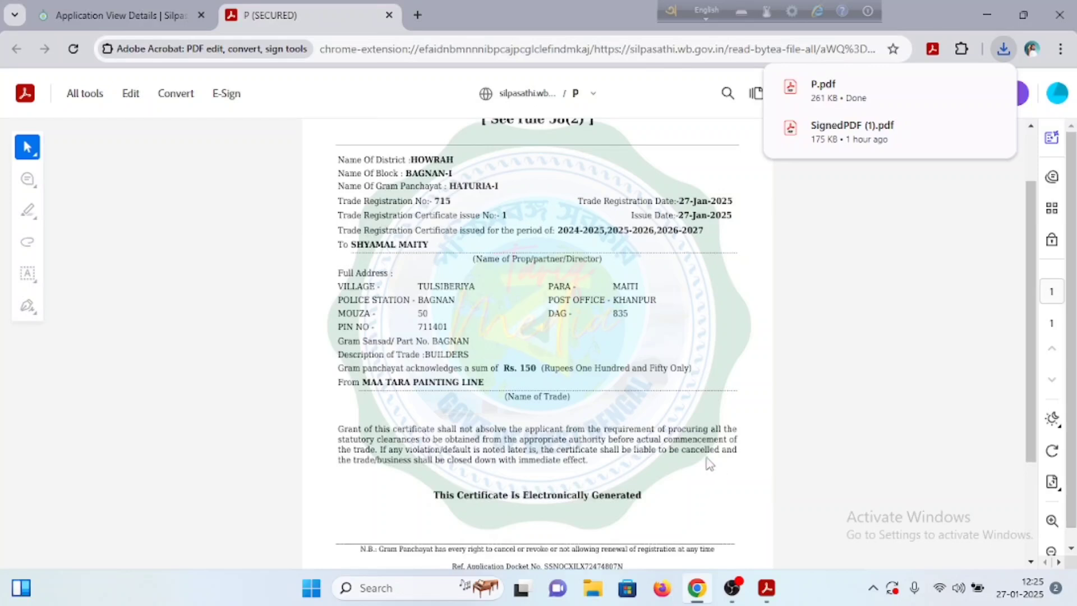
{"action": "scroll", "coordinate": [704, 465], "scroll_direction": "down", "scroll_amount": 2}
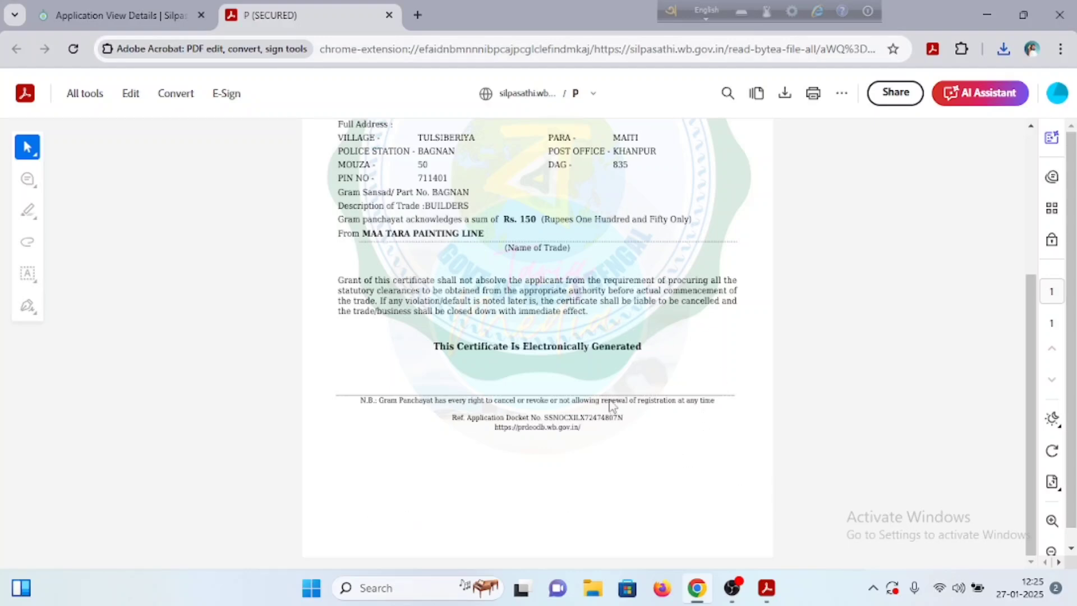
{"action": "scroll", "coordinate": [611, 404], "scroll_direction": "up", "scroll_amount": 4}
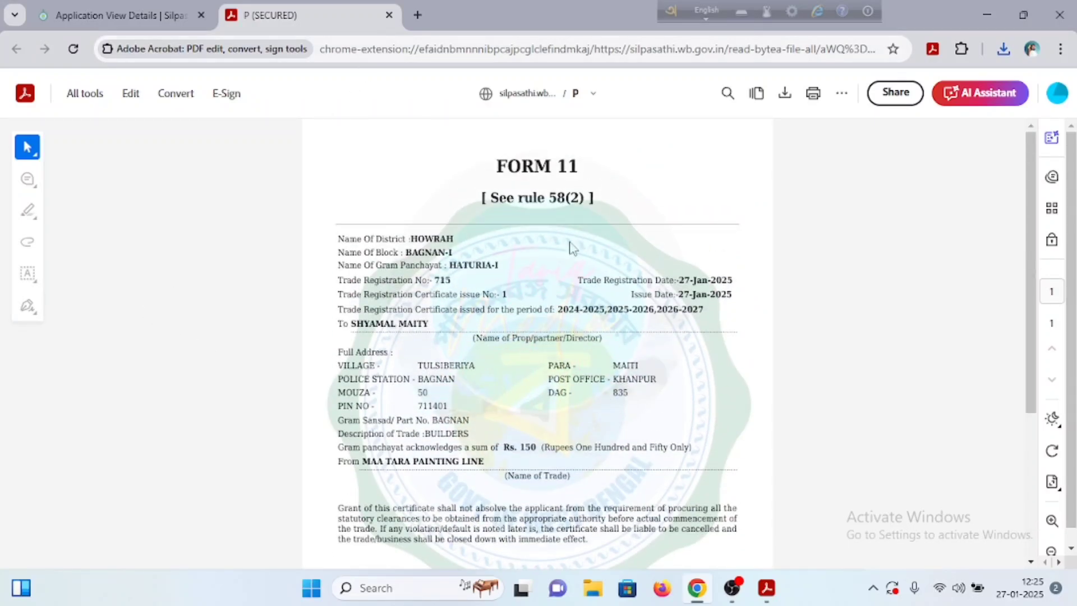